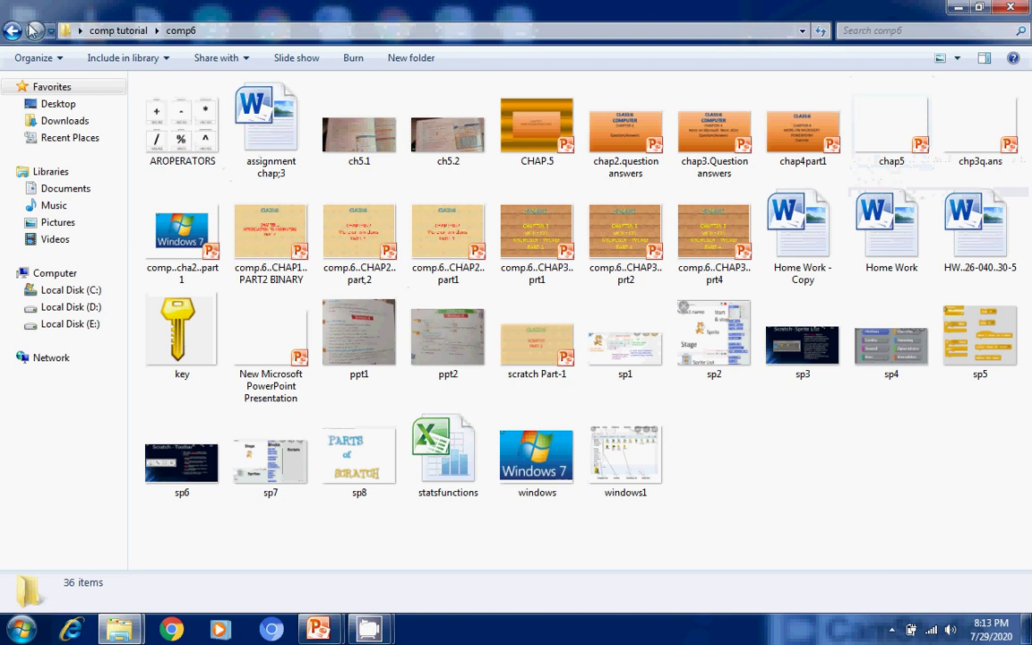
Open the chap4..chart workbook from the comp tutorial folder, dismiss the activation wizard and maximize the workbook's application window.
left_click(8, 30)
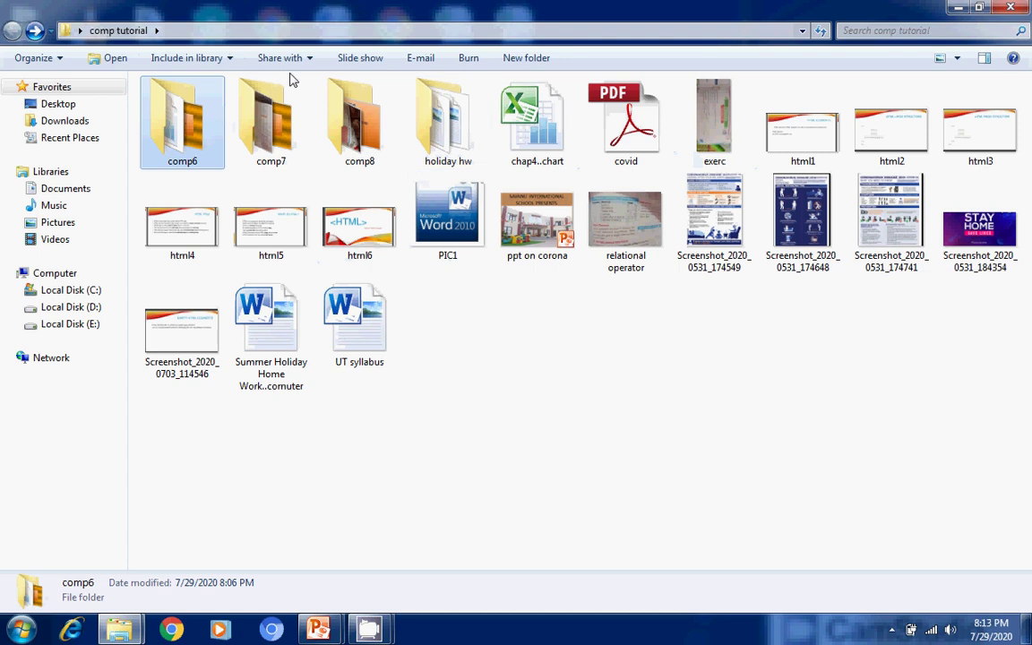
double_click(536, 116)
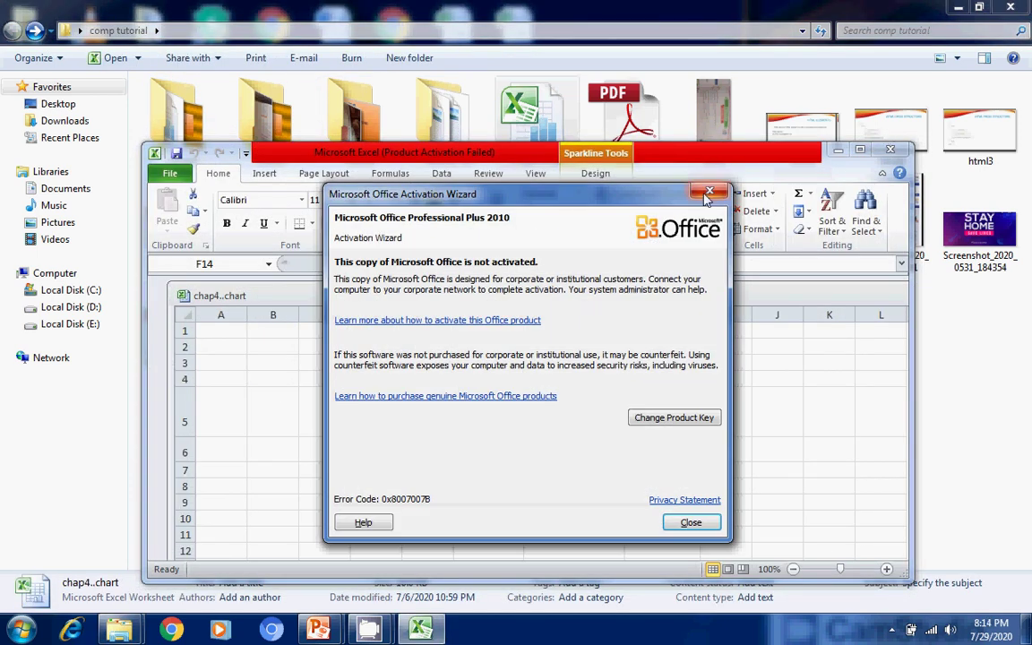
left_click(710, 195)
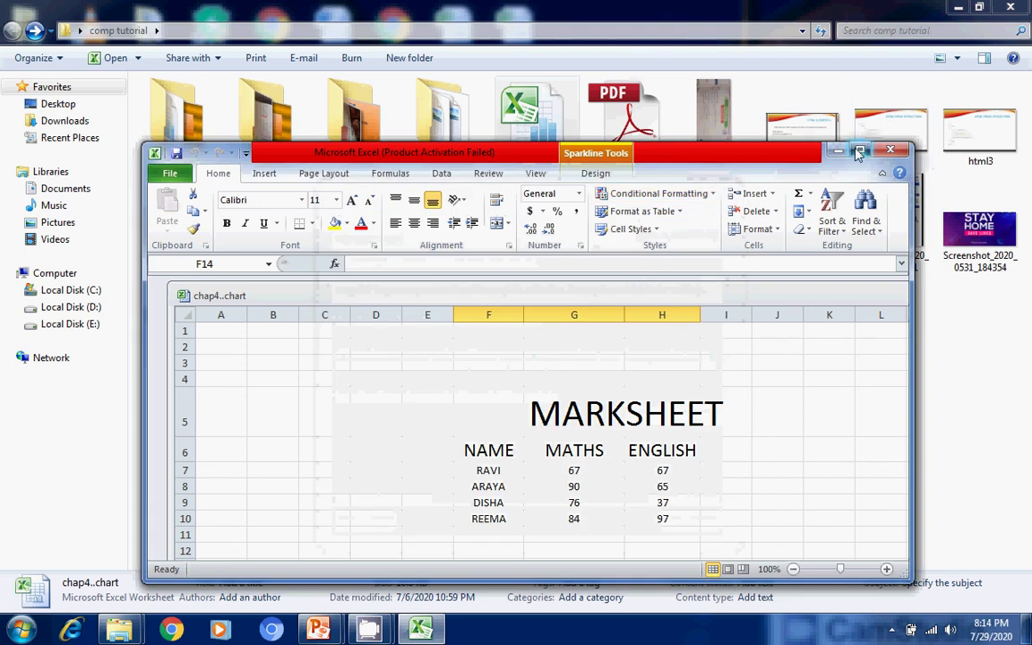
left_click(860, 149)
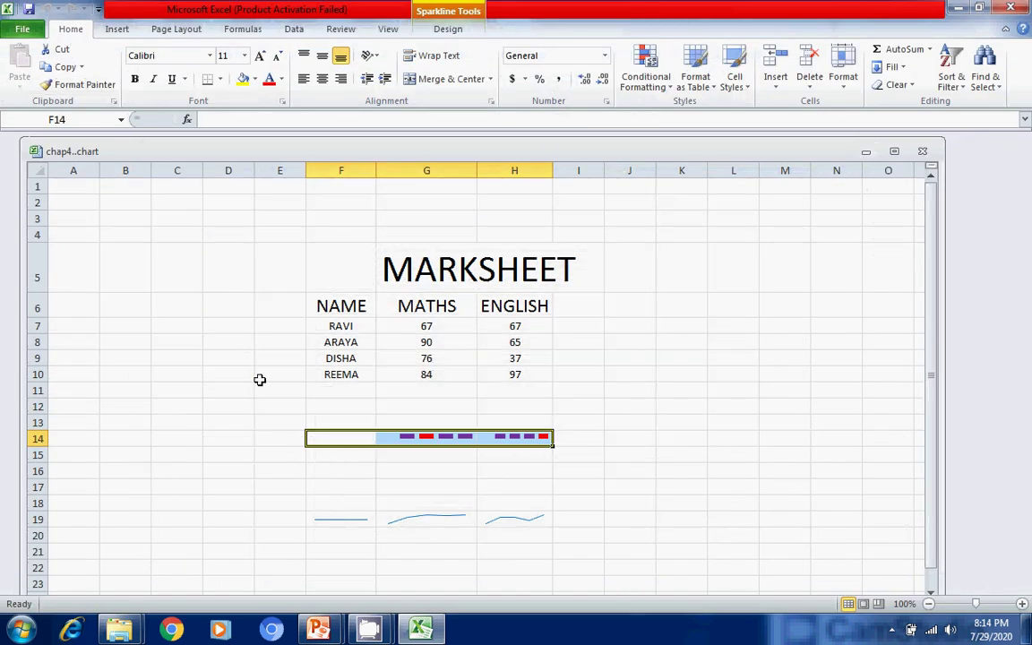
left_click(342, 435)
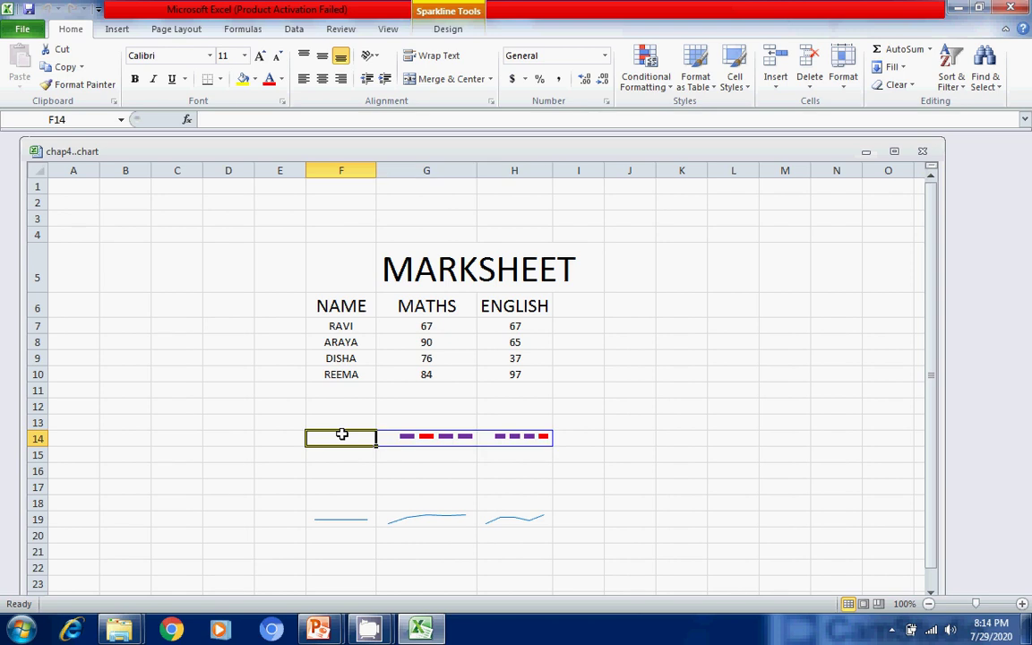
left_click(657, 357)
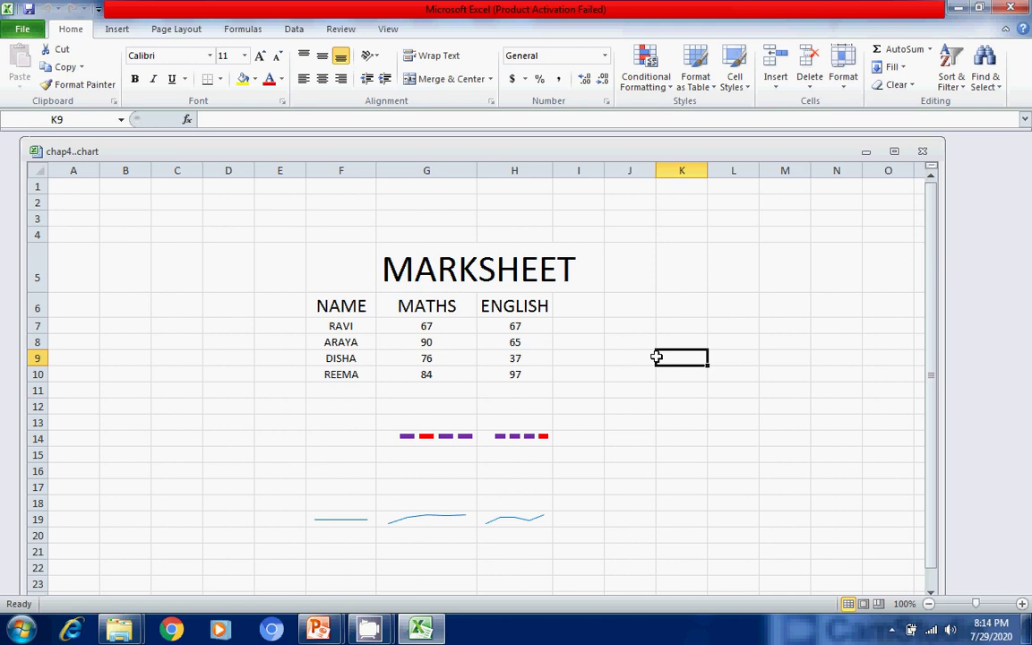
left_click(219, 330)
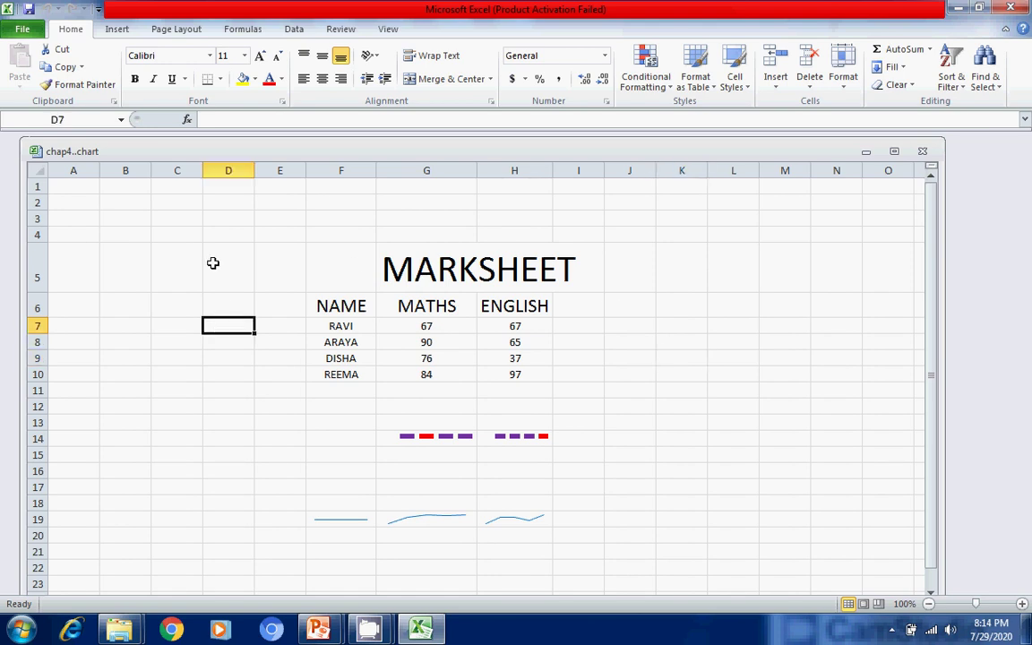
left_click(146, 407)
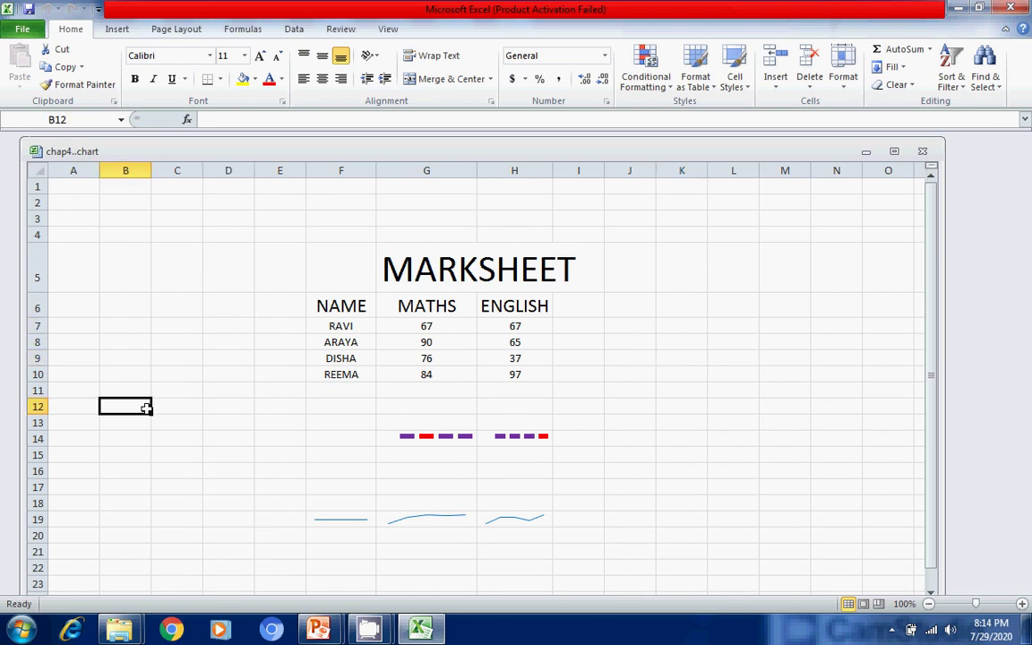
left_click(193, 347)
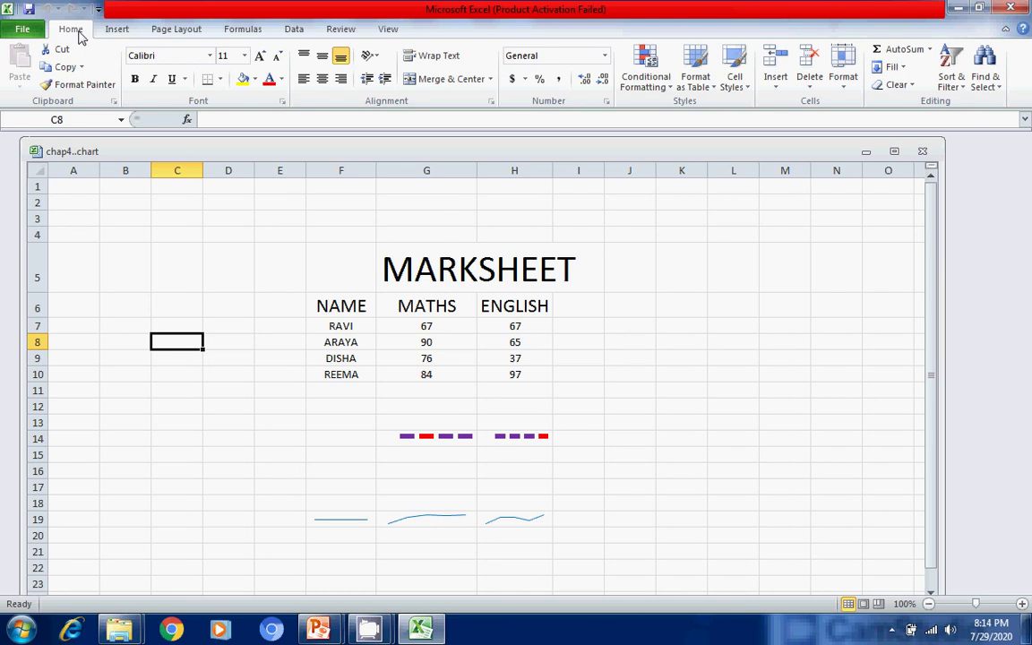
left_click(125, 30)
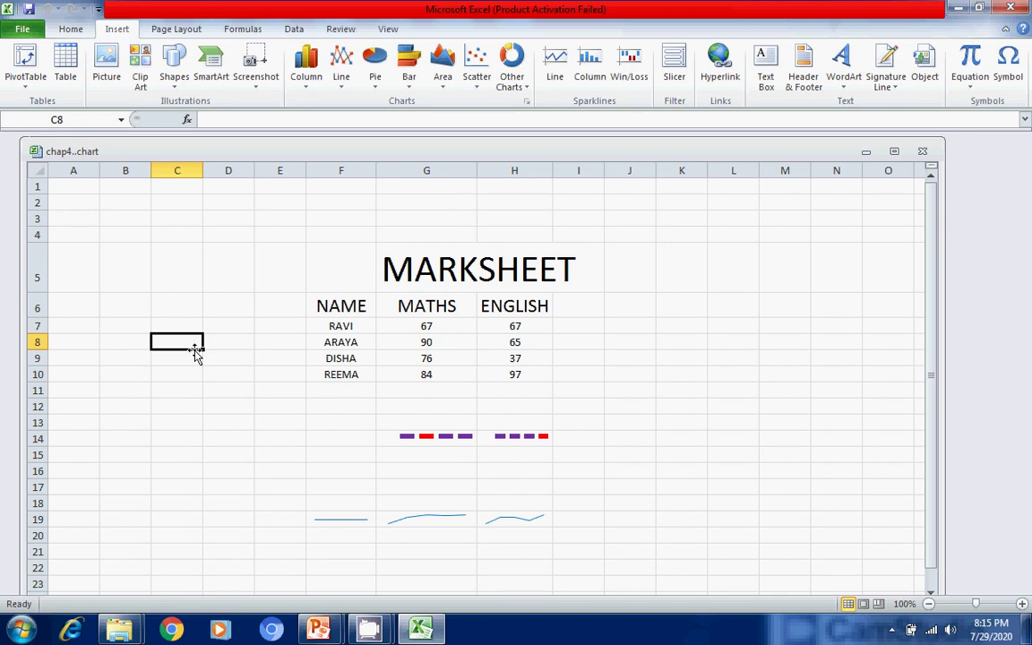
left_click(193, 232)
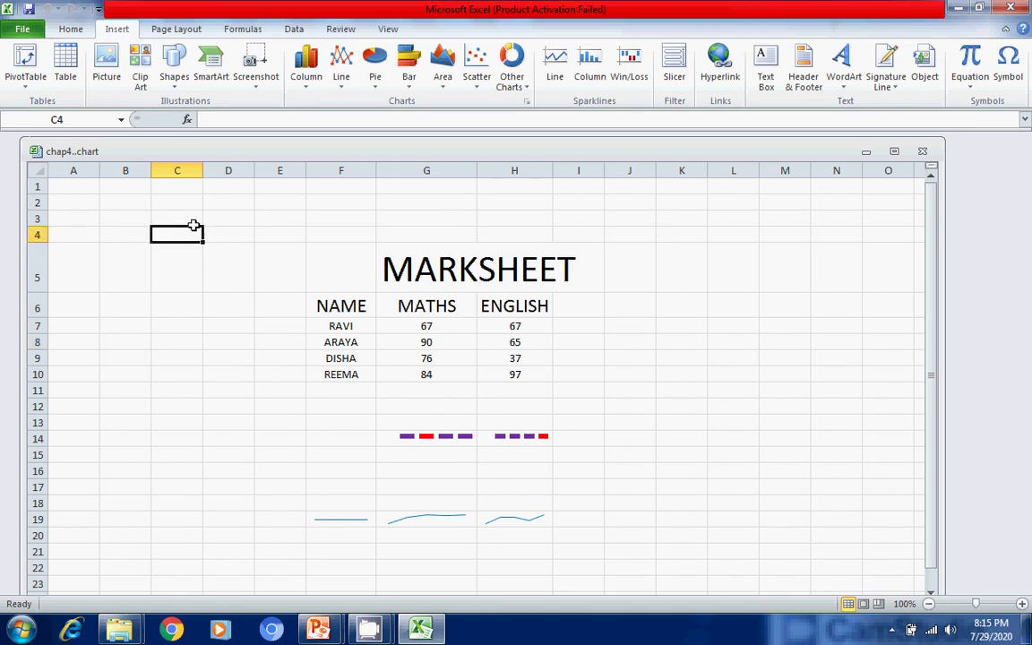
left_click(185, 161)
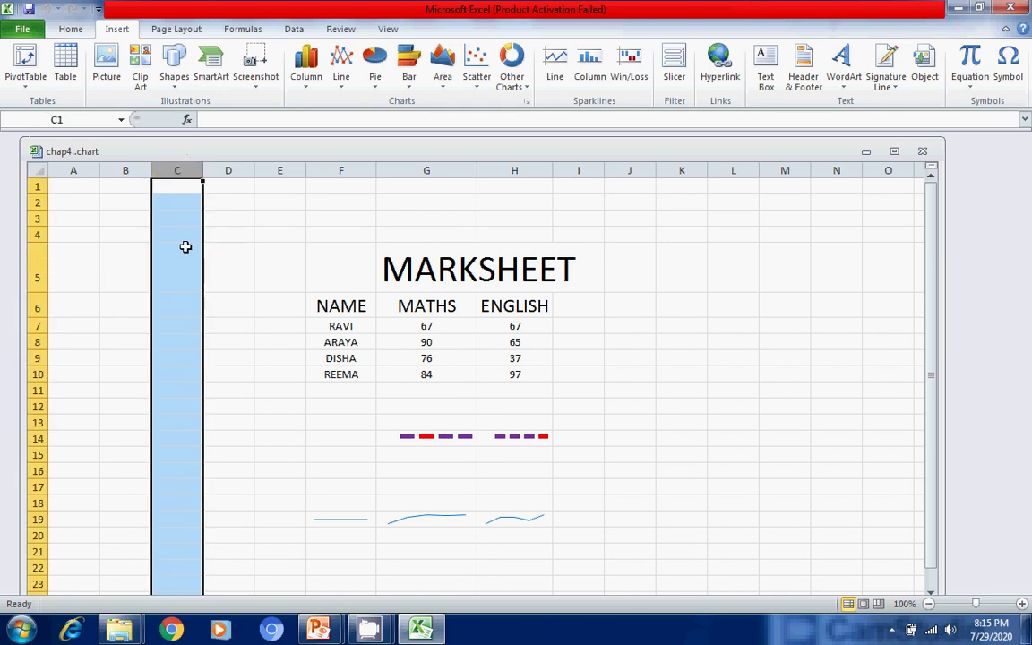
Insert a blank cell at the ENGLISH heading with existing cells shifted right, and undo the insertion.
left_click(533, 306)
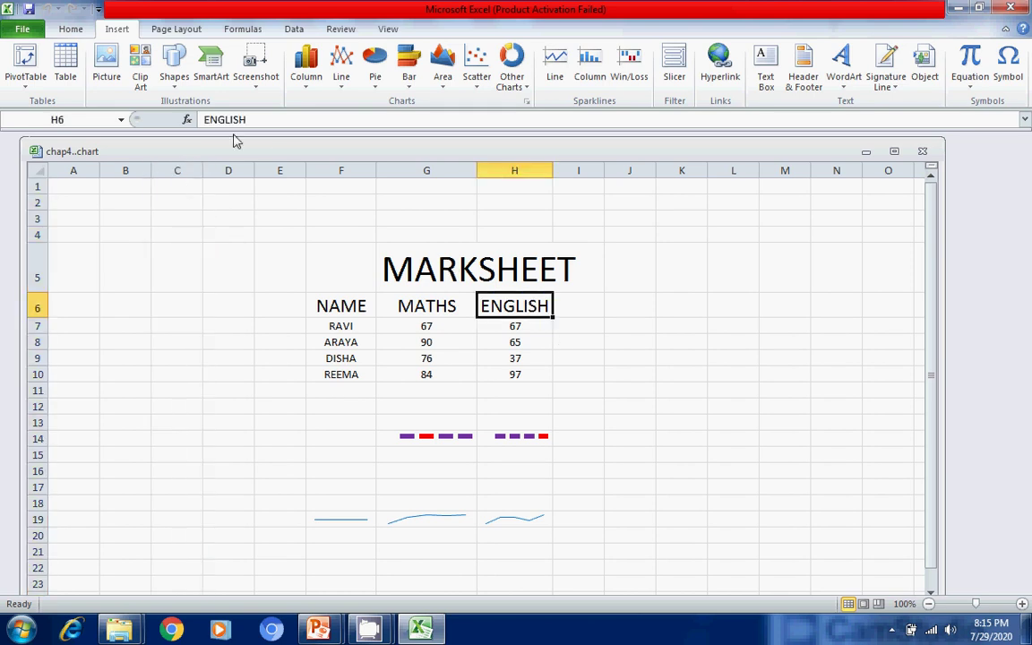
left_click(77, 29)
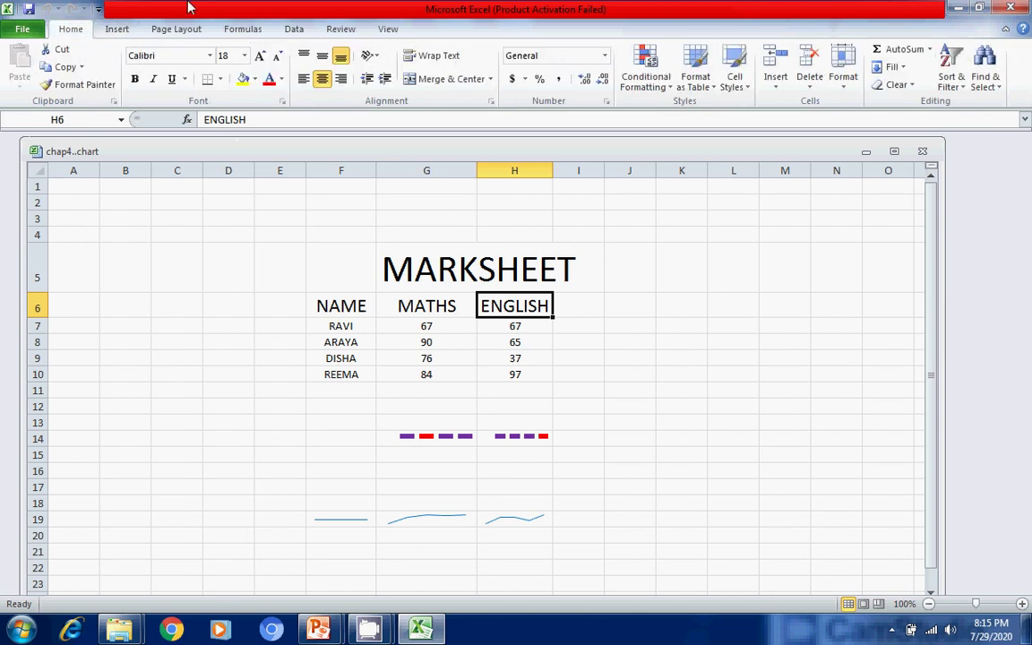
left_click(116, 31)
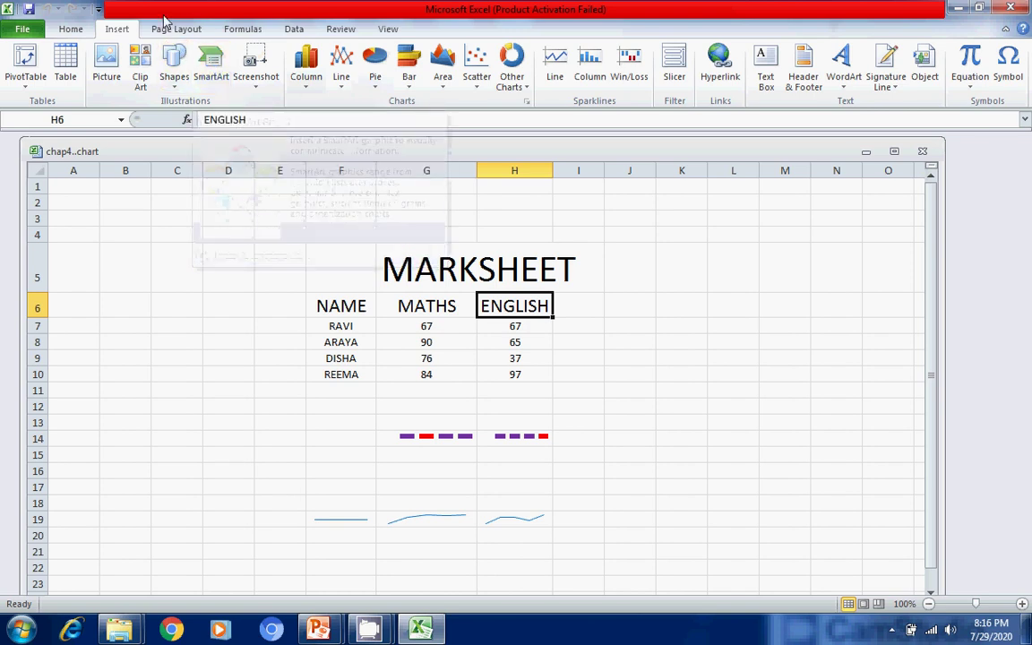
left_click(79, 30)
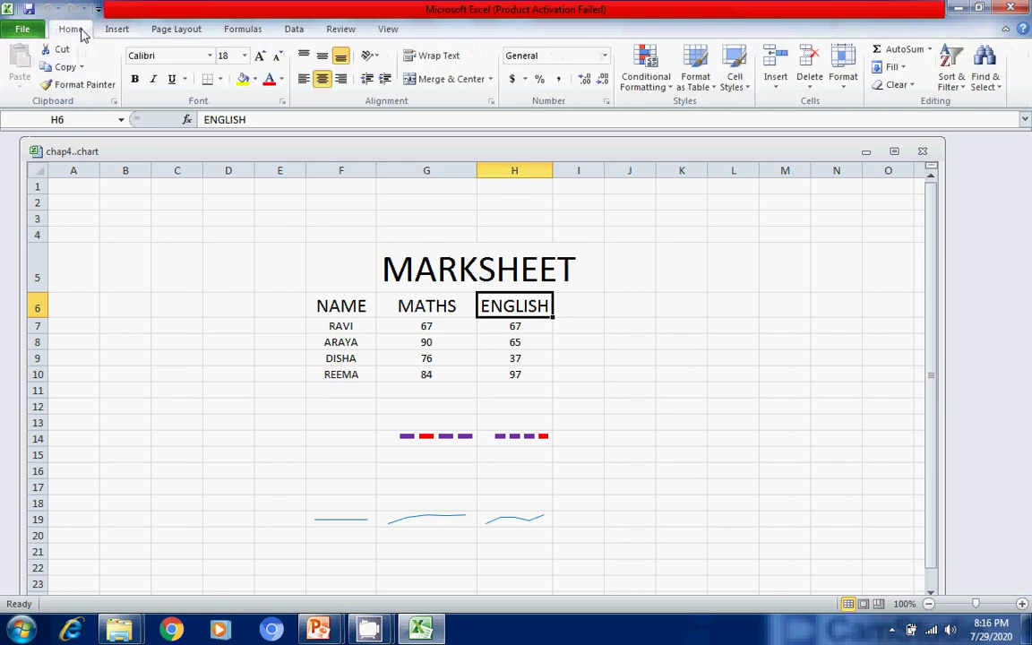
left_click(776, 90)
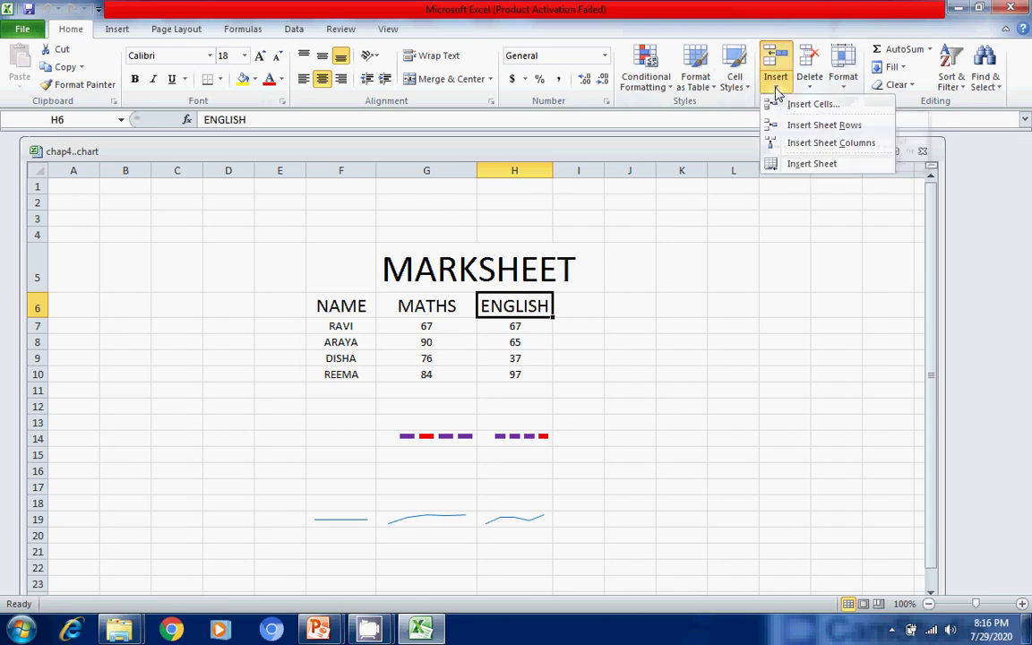
left_click(825, 106)
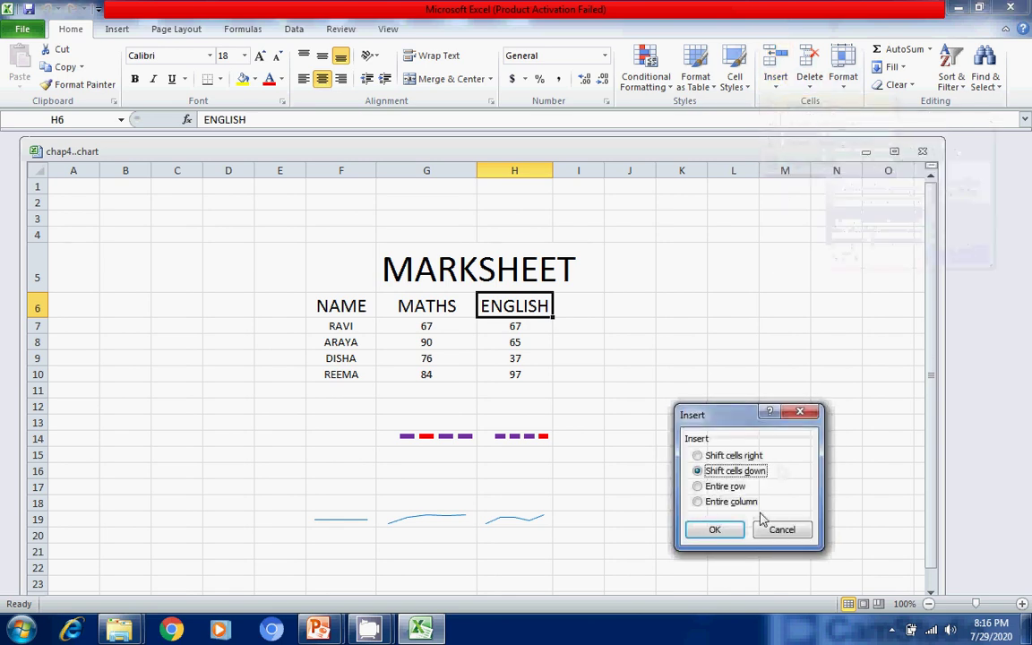
left_click(740, 458)
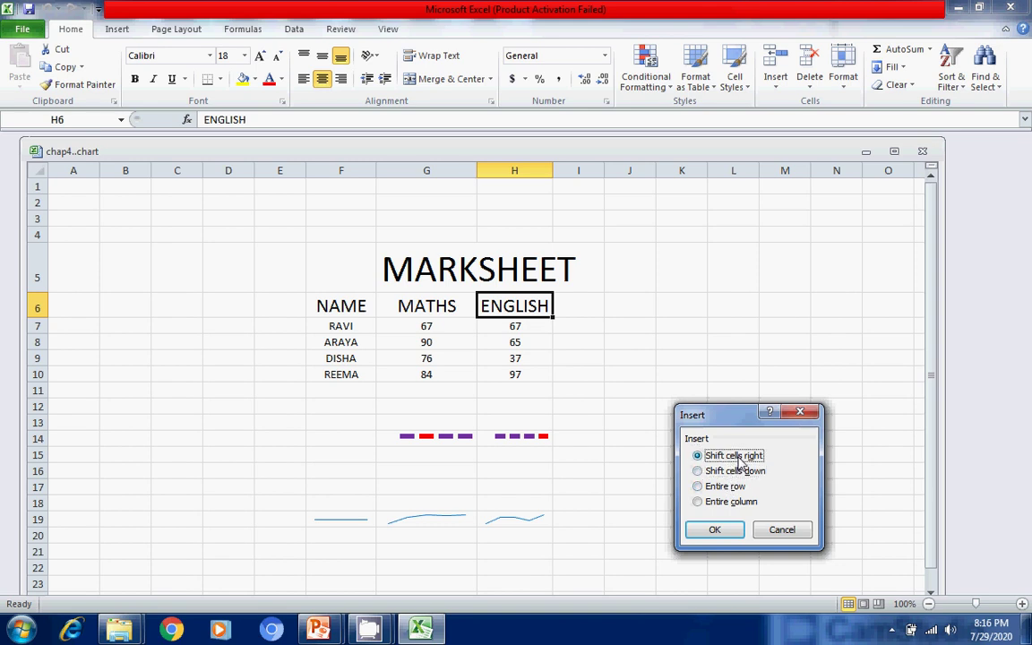
left_click(716, 530)
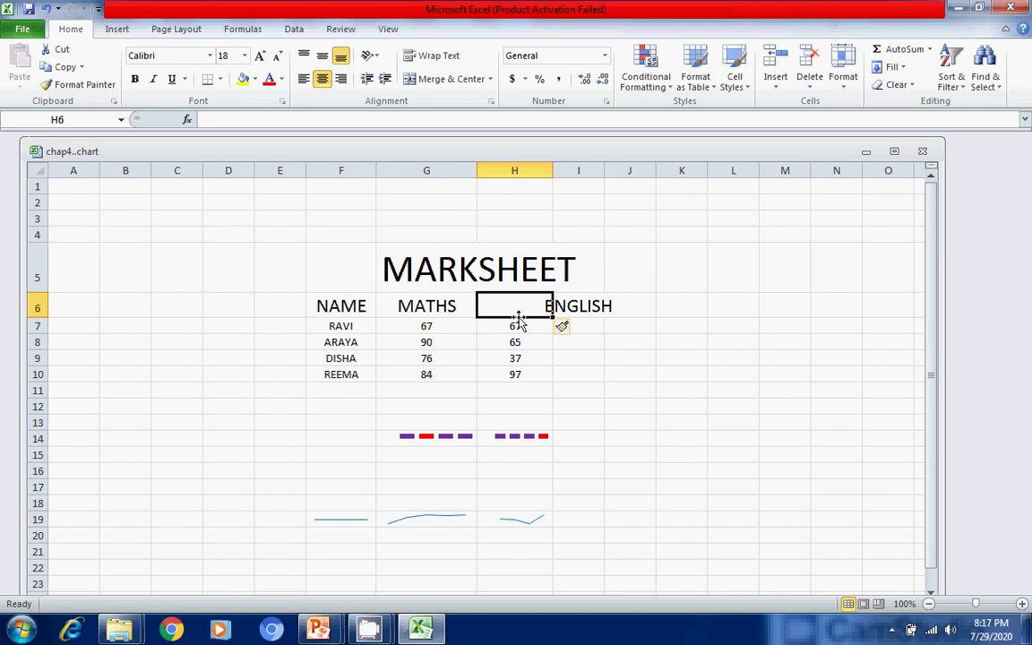
key("ctrl+z")
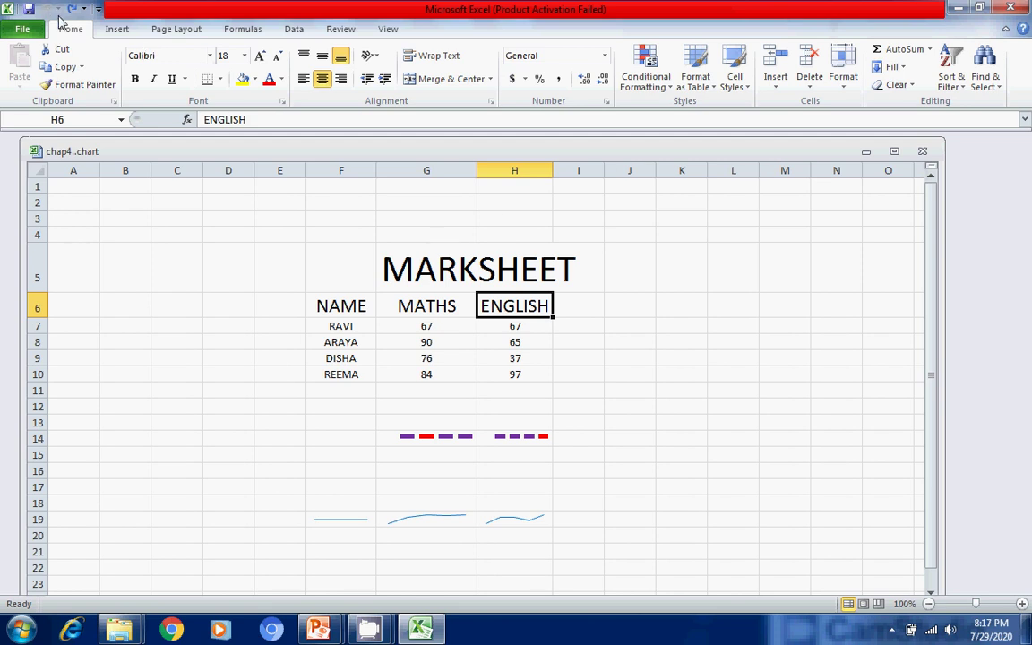
Insert an entire row above the heading row at the ENGLISH cell, using the Insert Cells options.
left_click(778, 89)
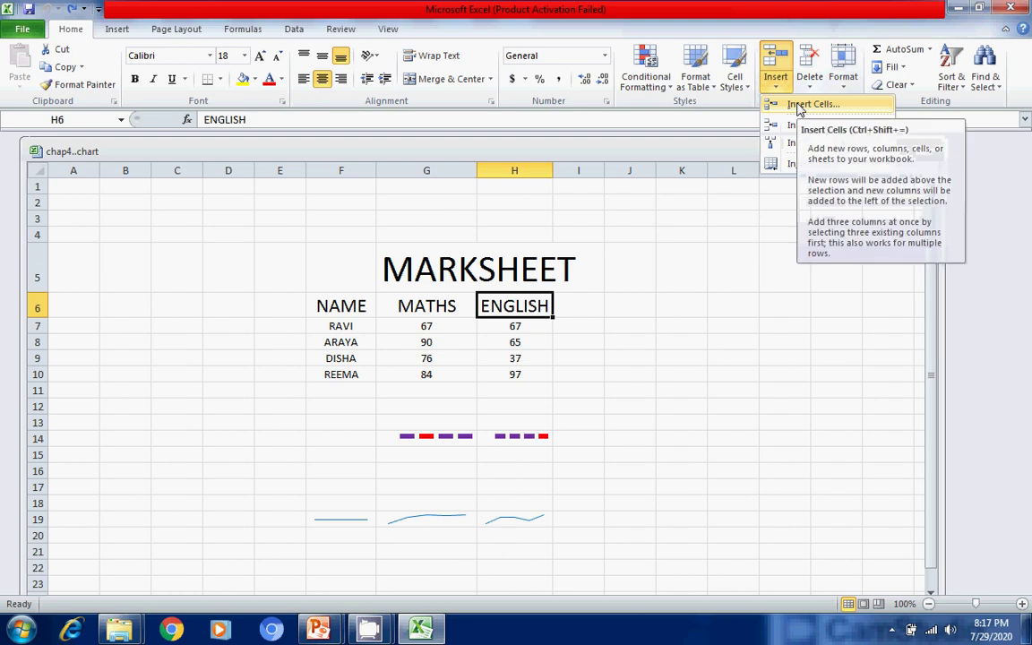
left_click(800, 105)
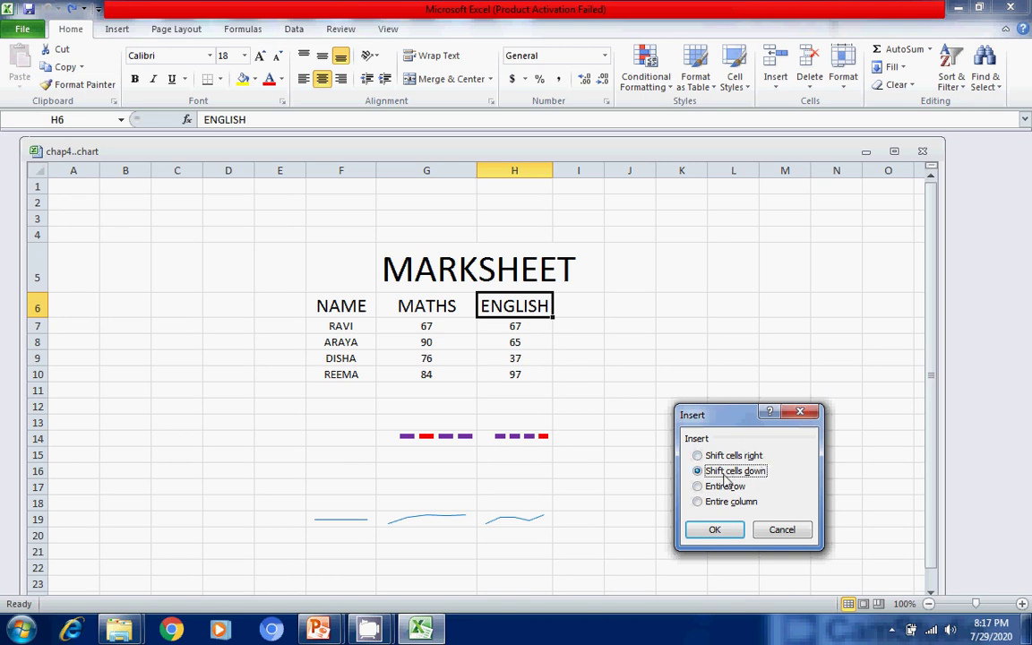
left_click(698, 487)
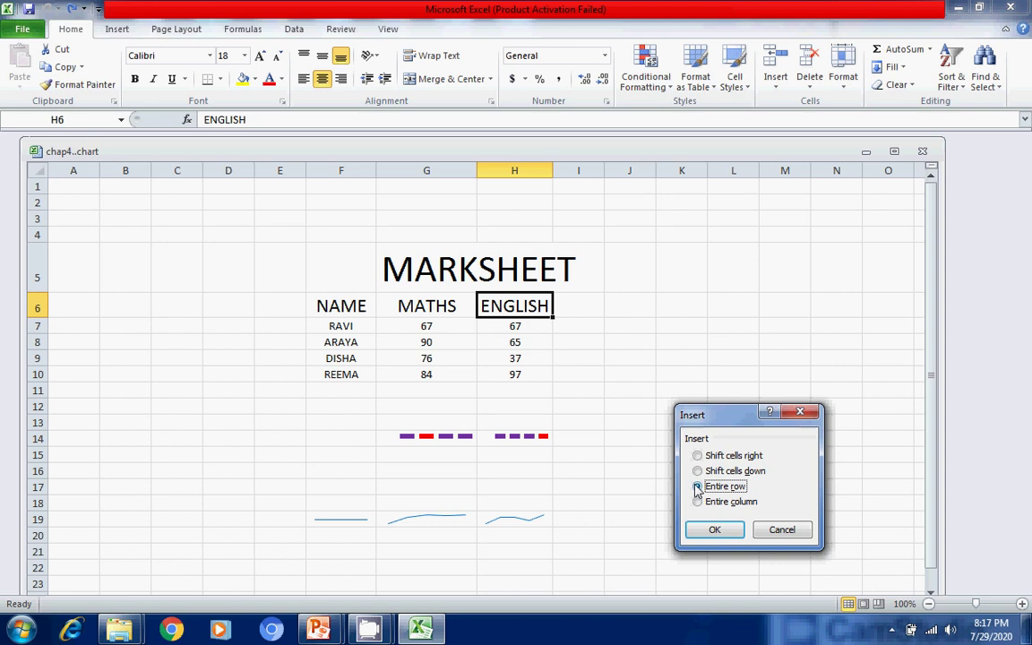
left_click(721, 530)
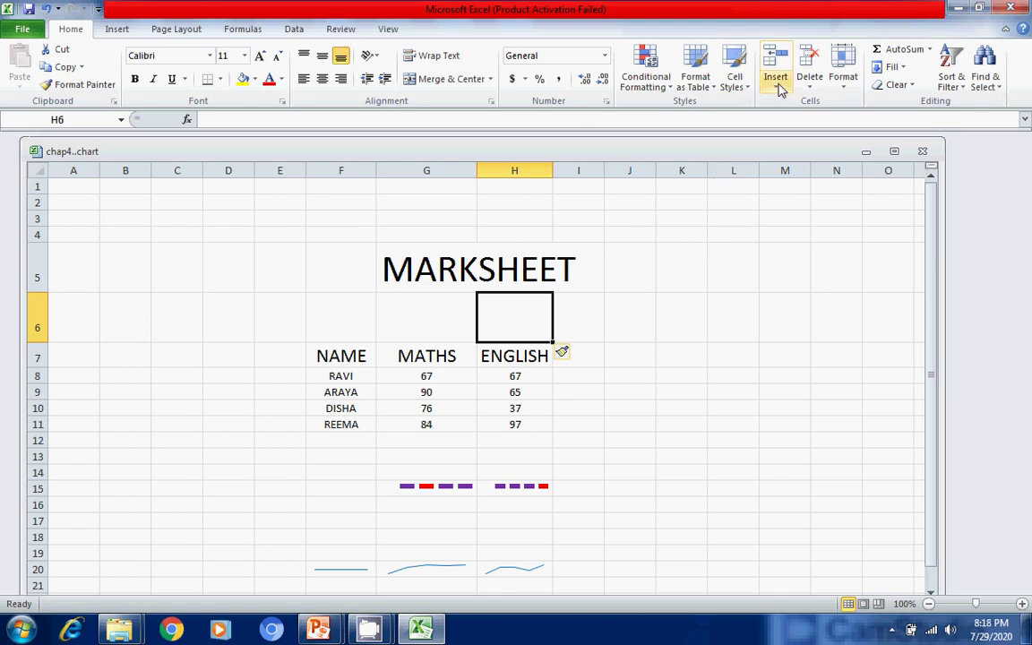
Insert a sheet column before the MATHS column twice, undoing each insertion.
left_click(401, 358)
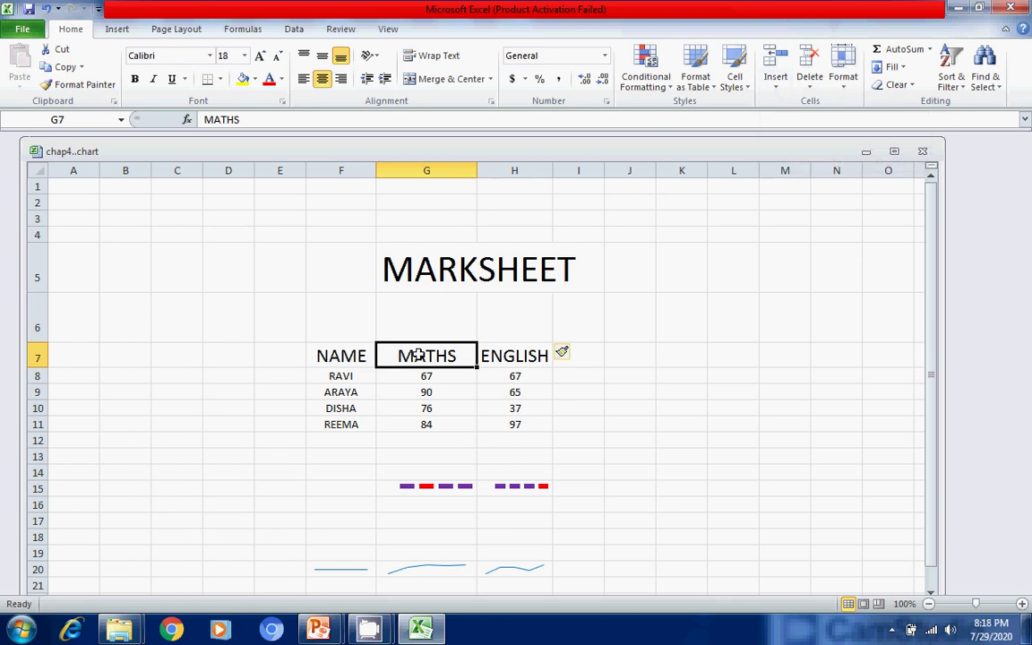
left_click(777, 84)
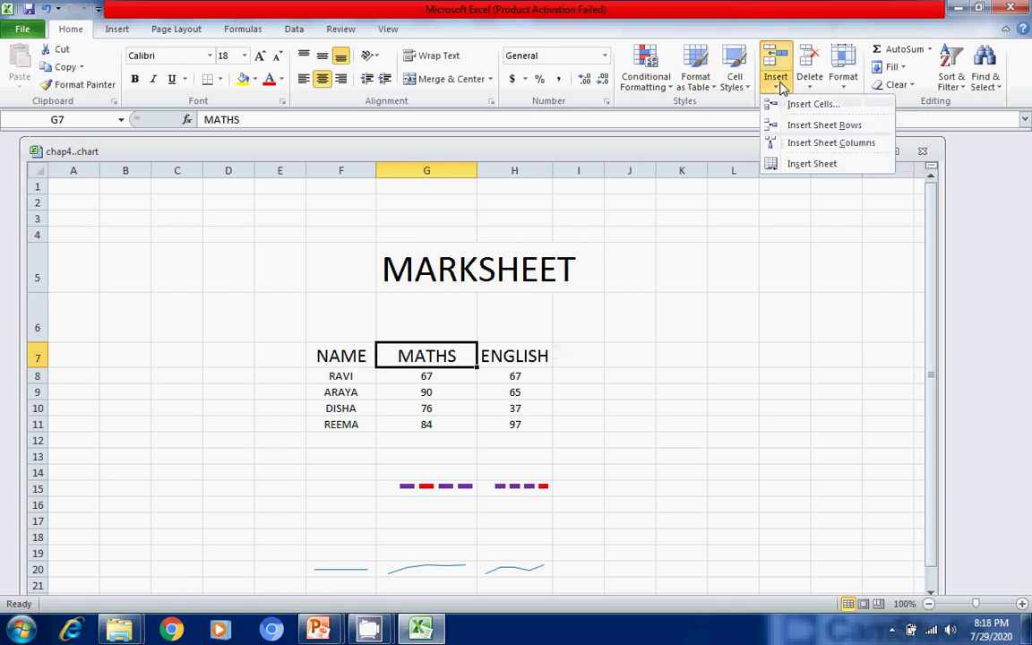
left_click(823, 146)
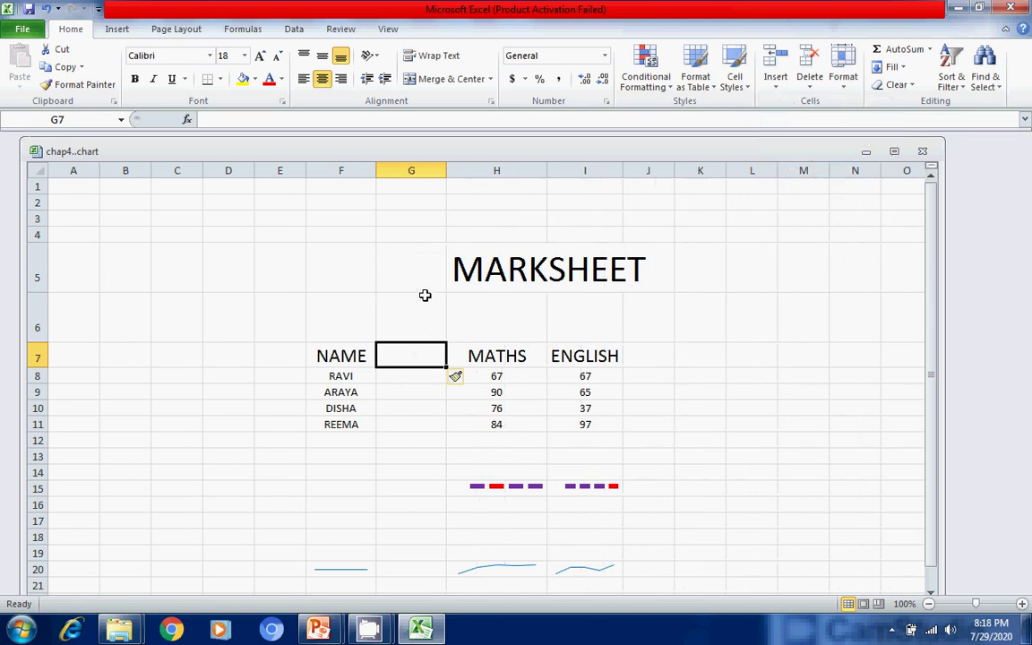
key("ctrl+z")
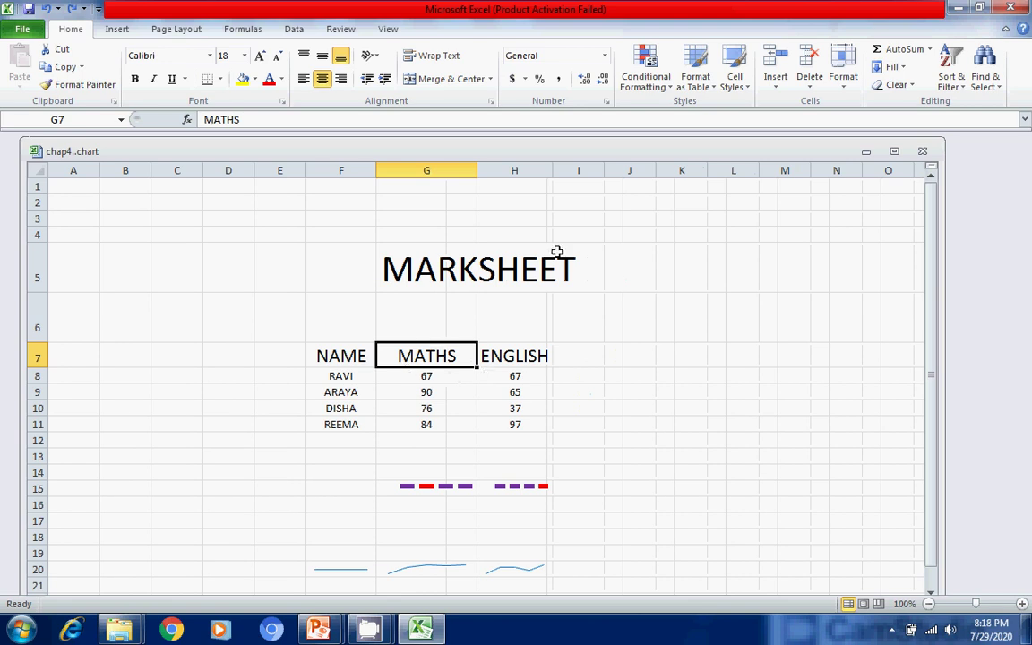
left_click(779, 92)
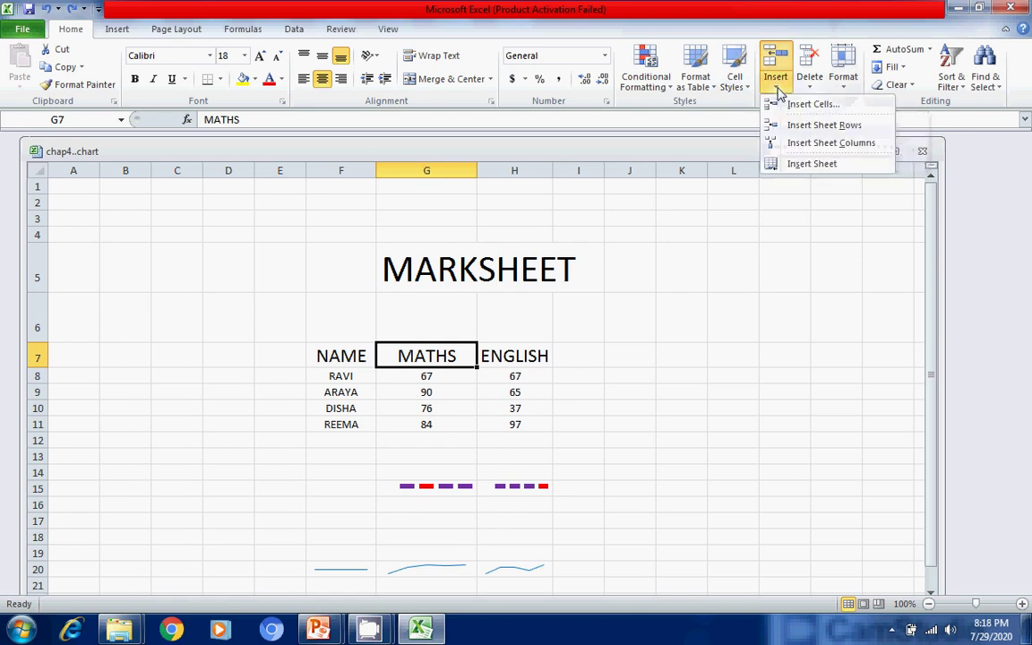
left_click(816, 144)
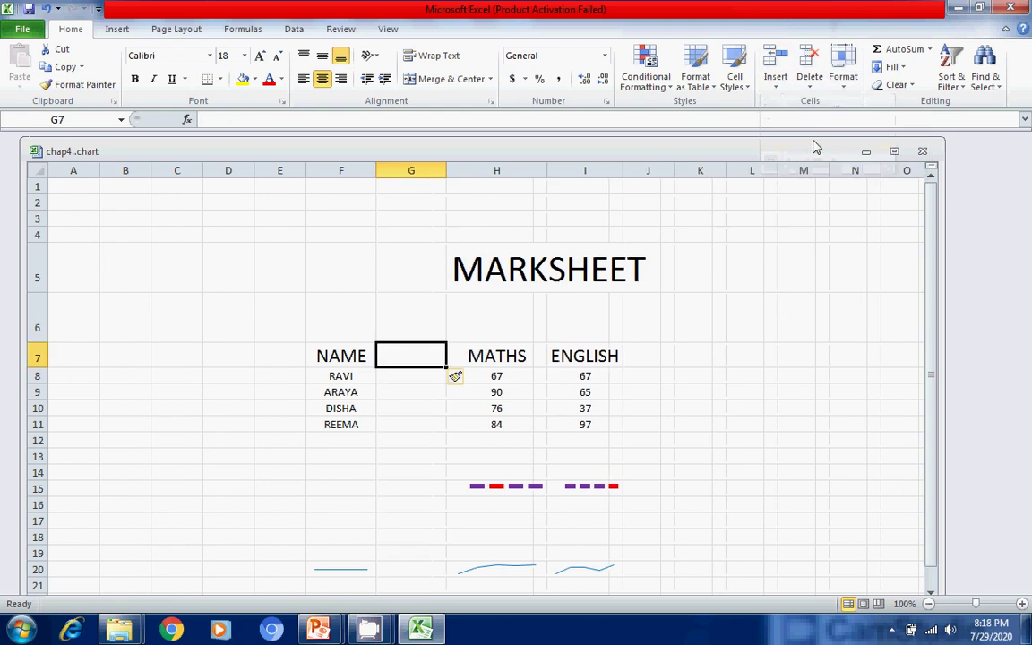
key("ctrl+z")
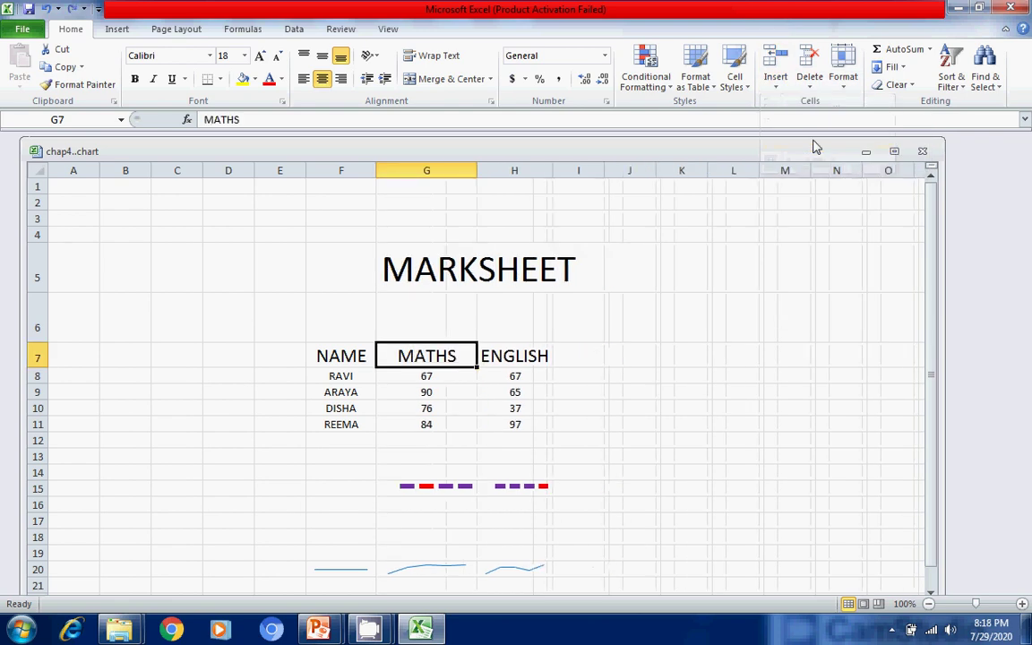
Insert a sheet row above the row containing the MATHS heading, and undo the insertion.
left_click(775, 89)
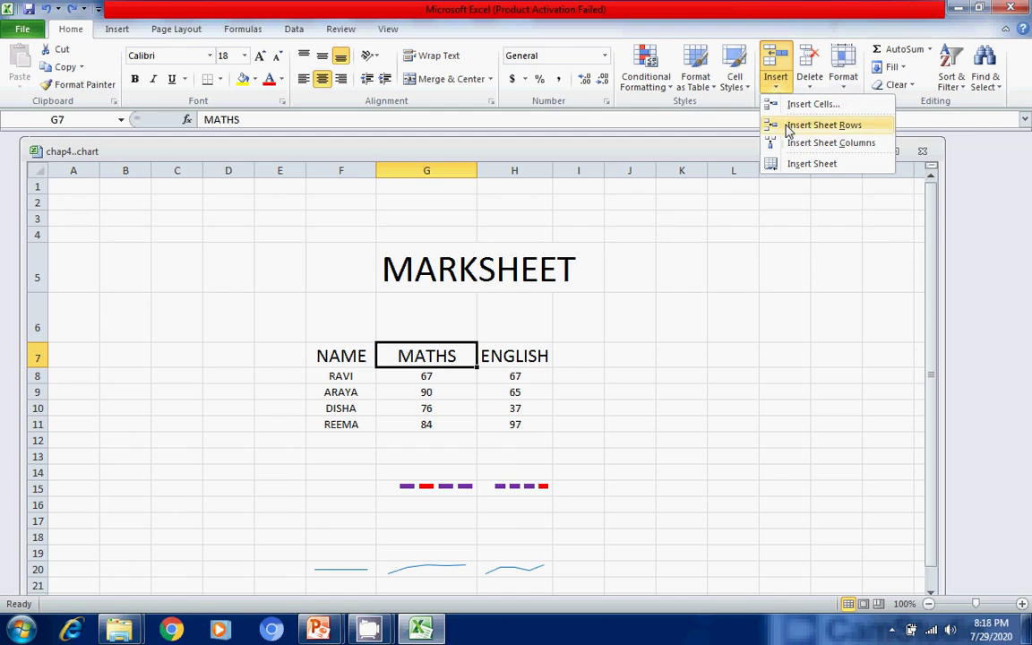
left_click(788, 127)
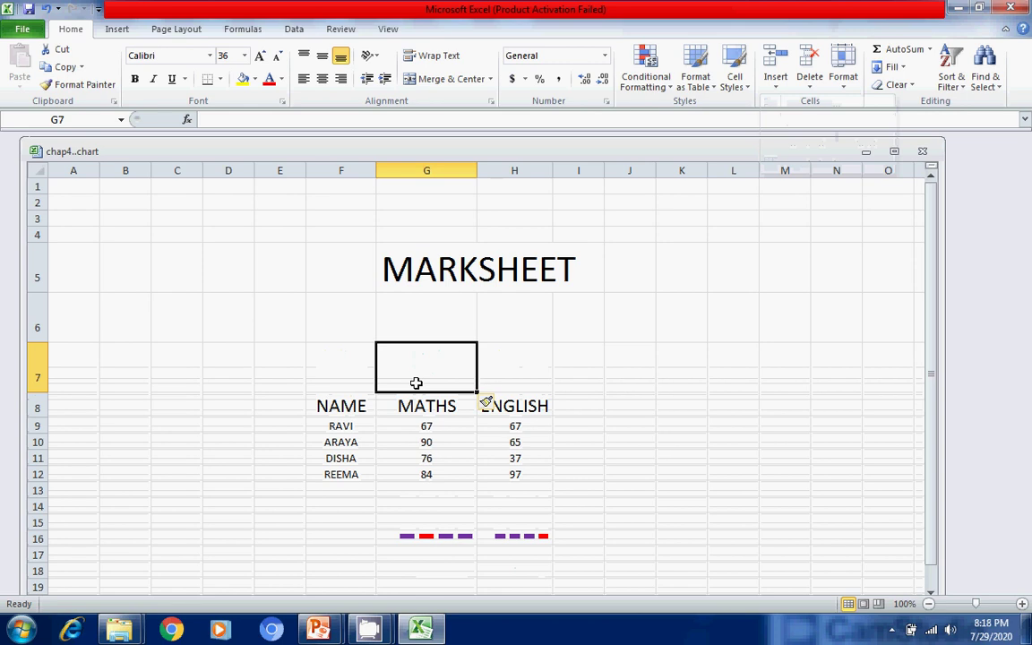
key("ctrl+z")
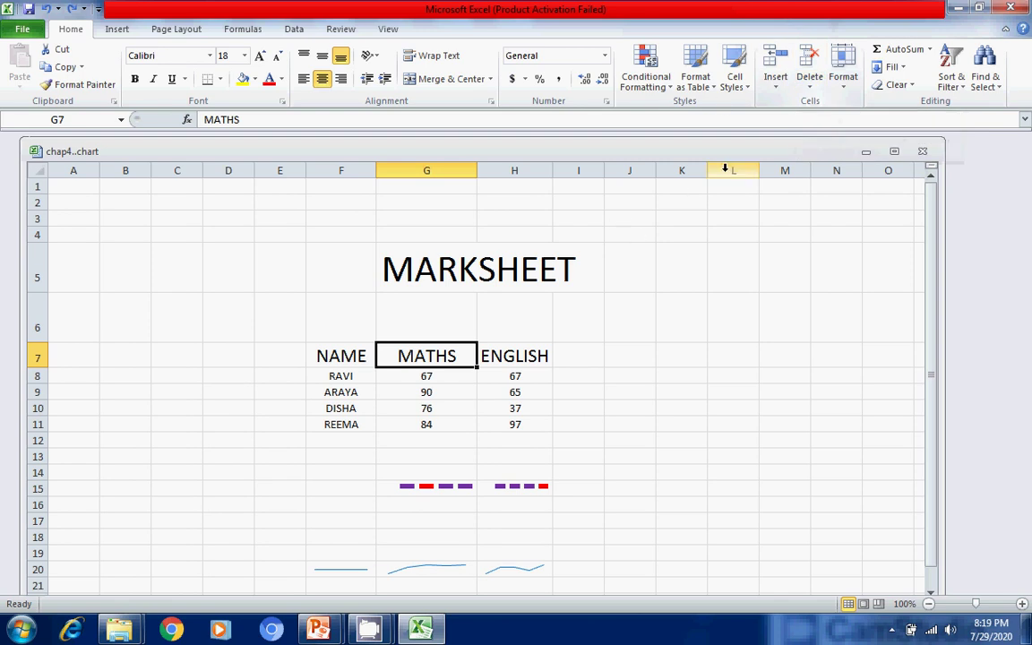
Delete the MATHS heading cell with the cells below shifted up, and undo the deletion.
left_click(812, 87)
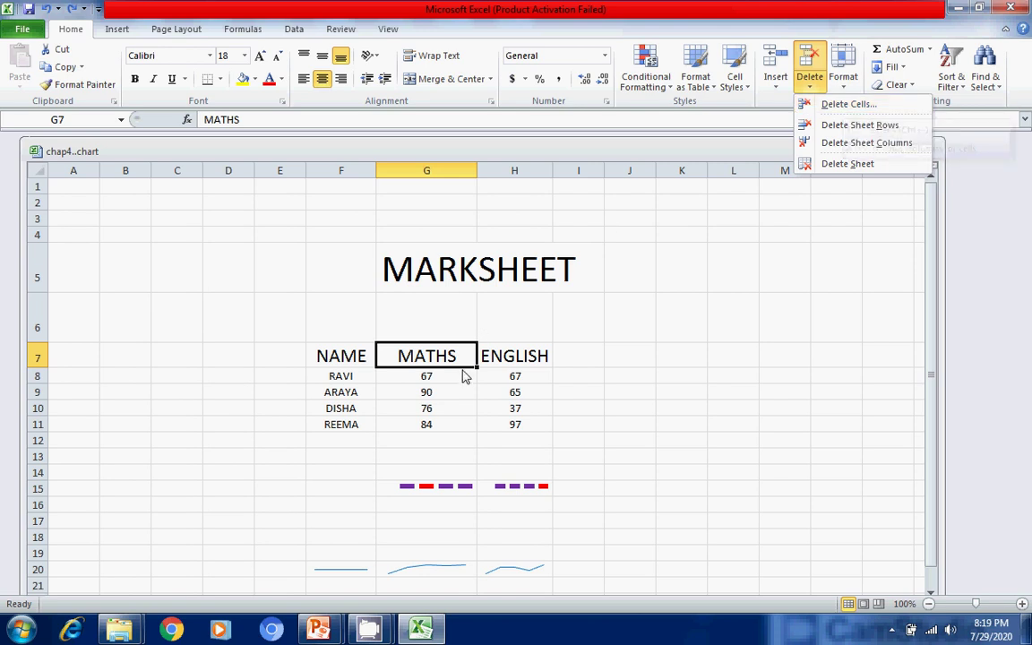
left_click(847, 105)
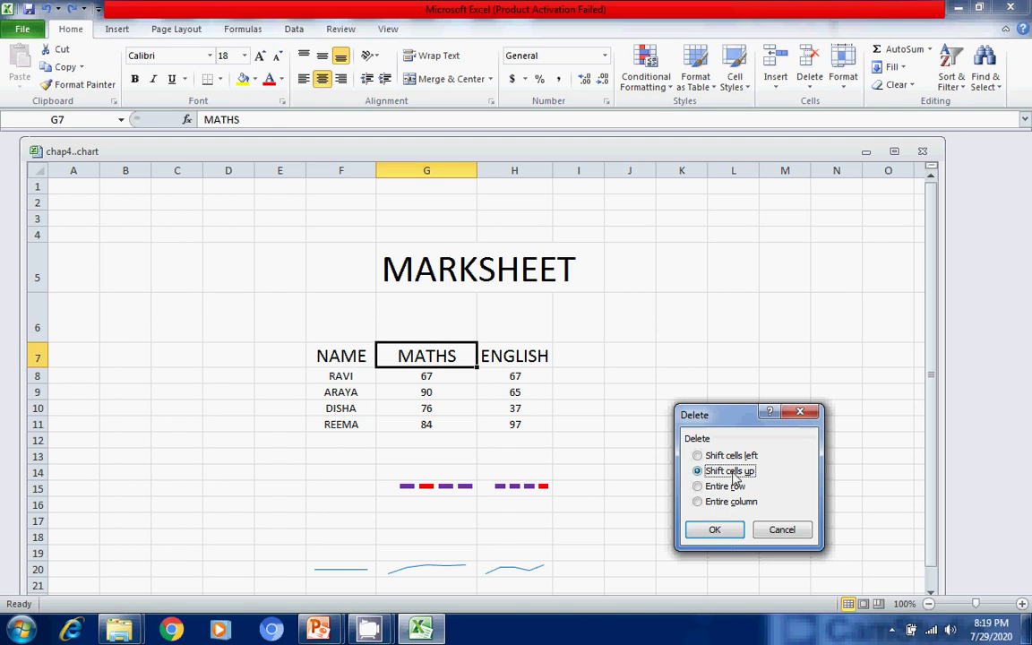
left_click(720, 530)
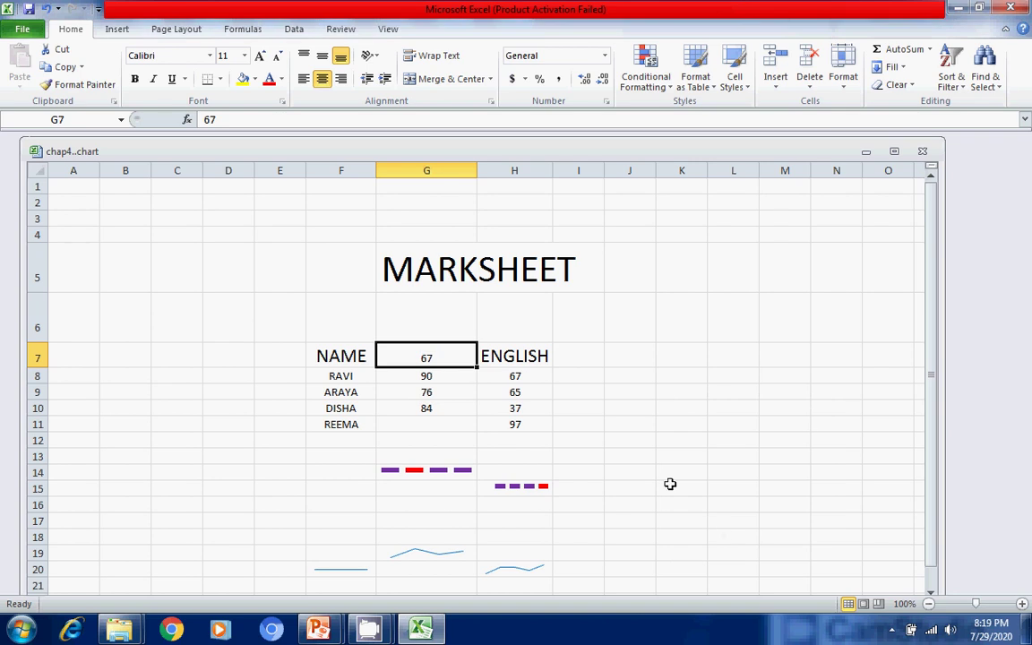
left_click(411, 392)
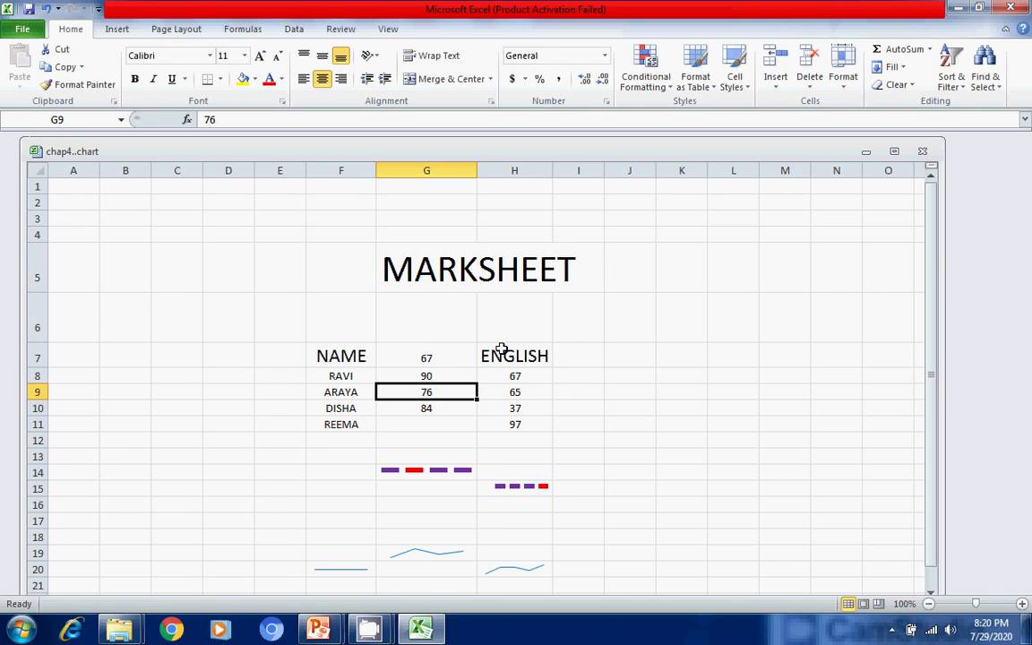
key("ctrl+z")
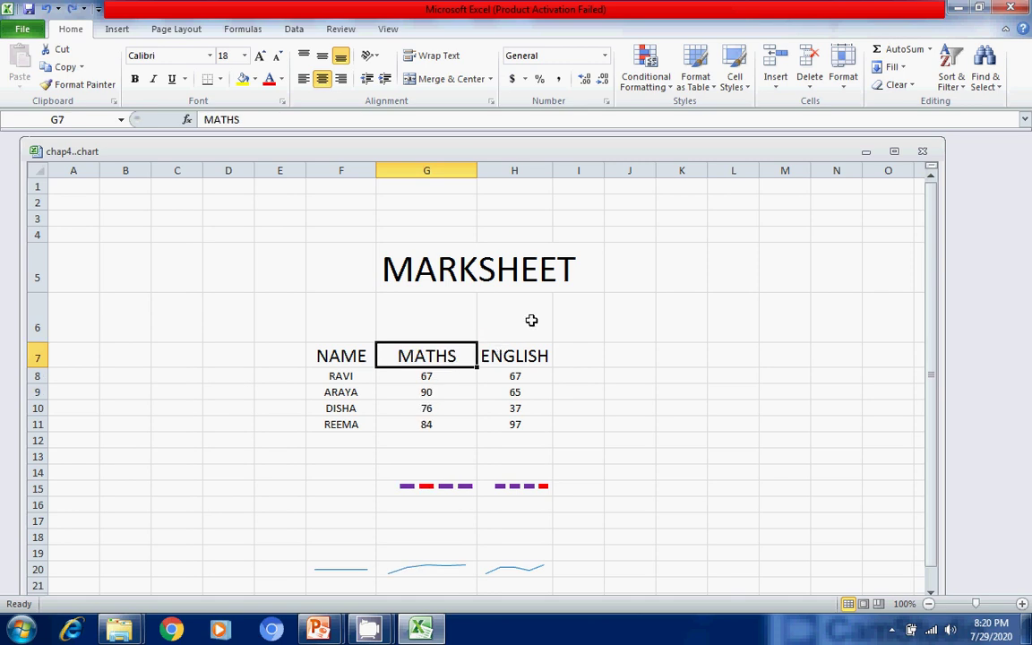
left_click(643, 338)
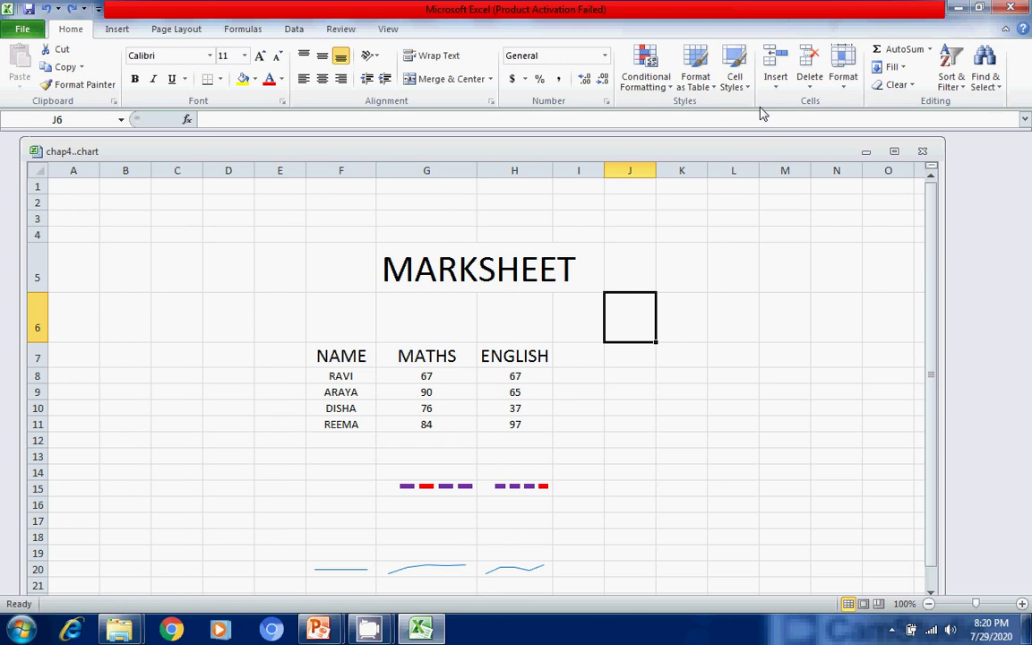
Delete the NAME heading cell with the remaining cells shifted left, and undo the deletion.
left_click(358, 347)
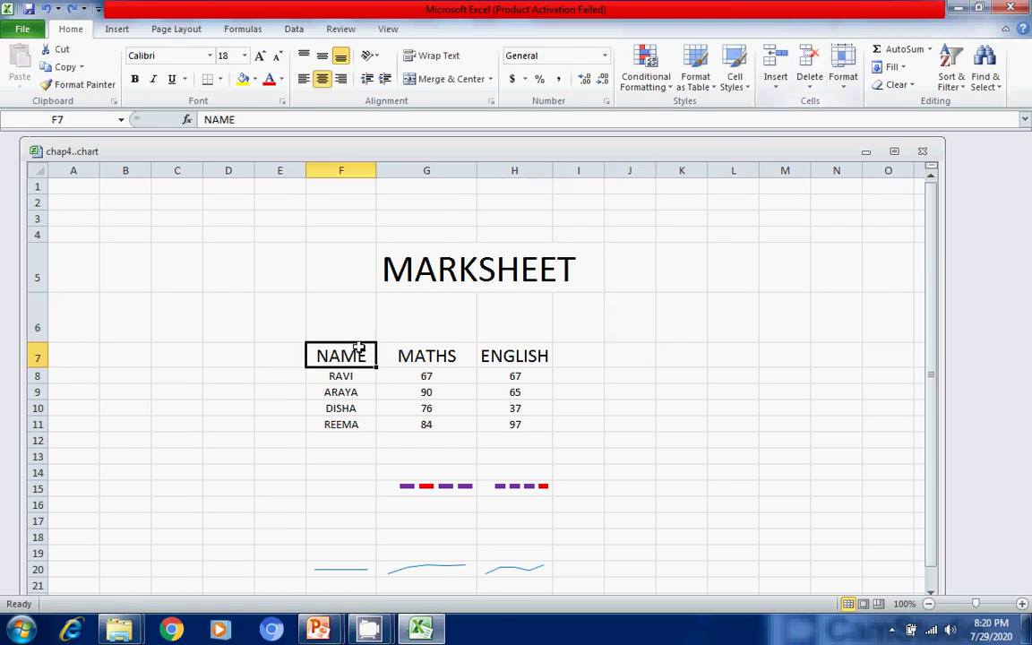
left_click(811, 89)
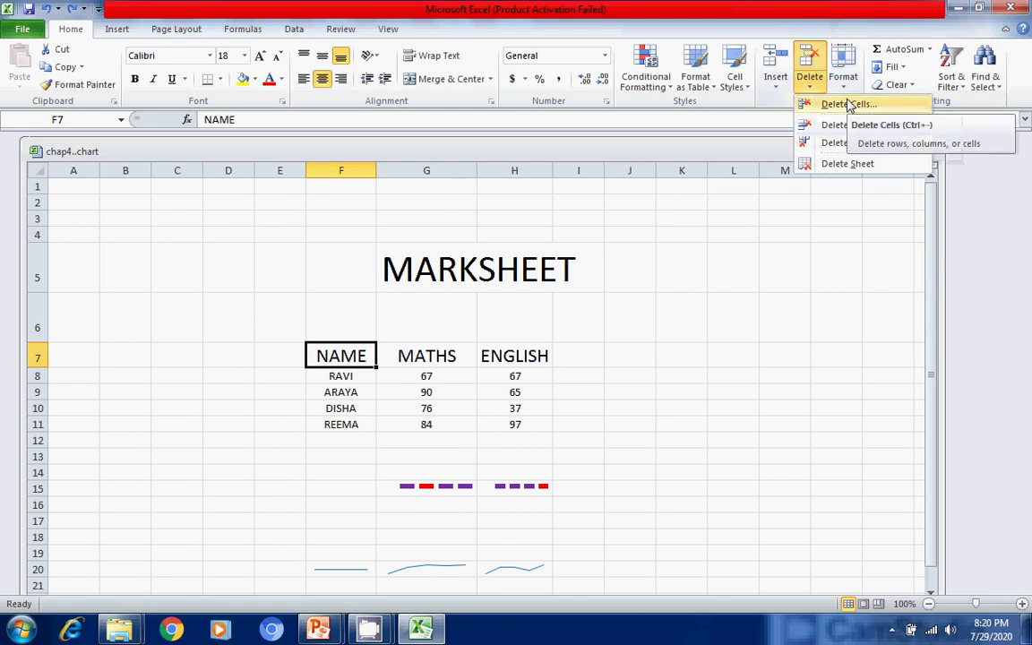
left_click(849, 105)
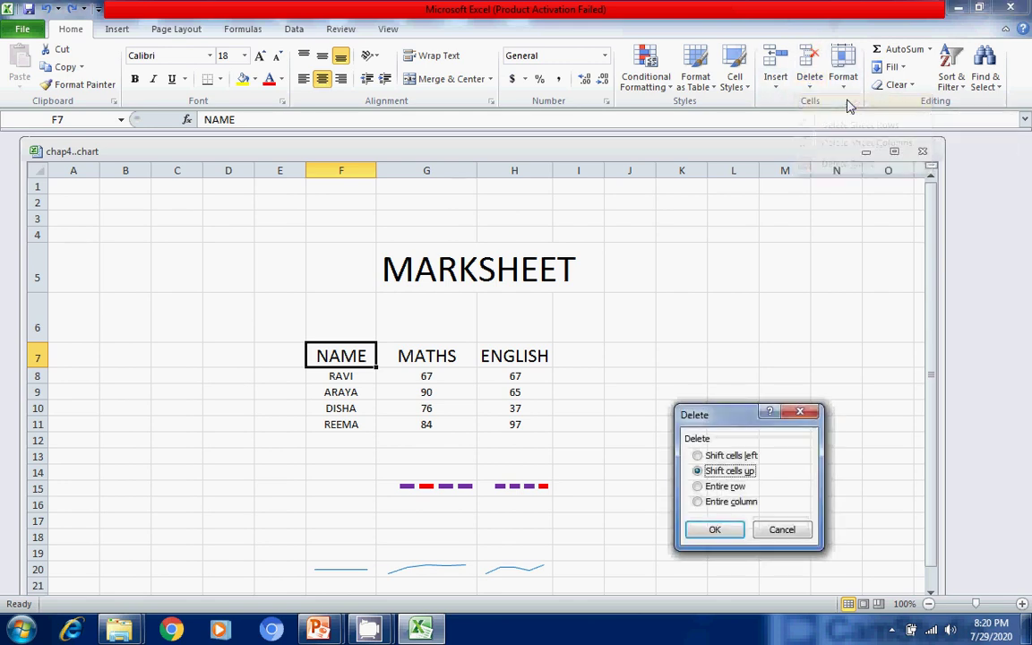
left_click(719, 457)
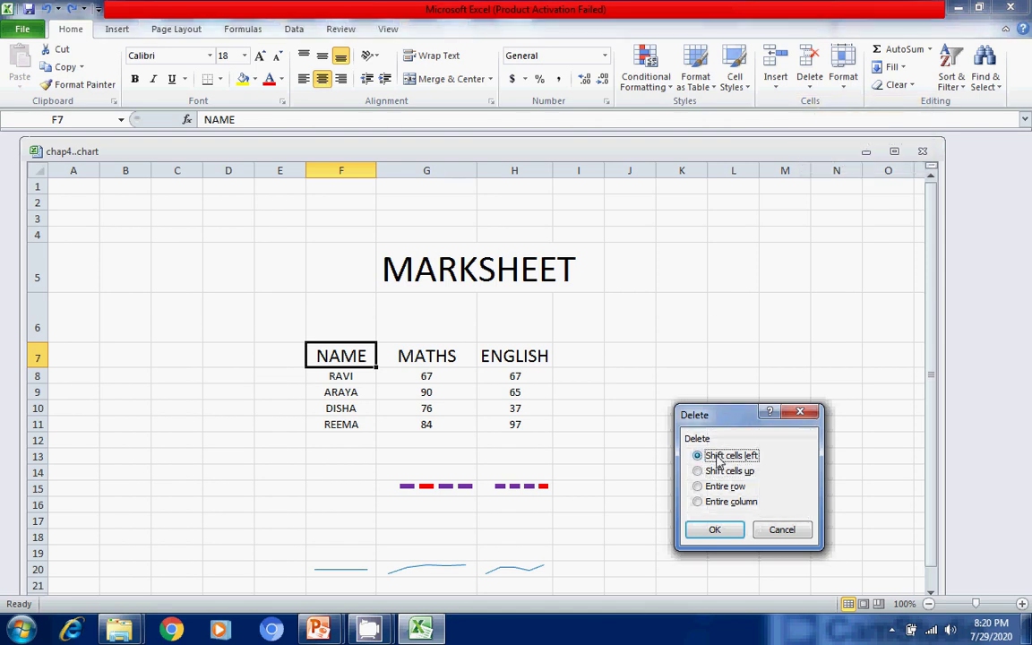
left_click(721, 531)
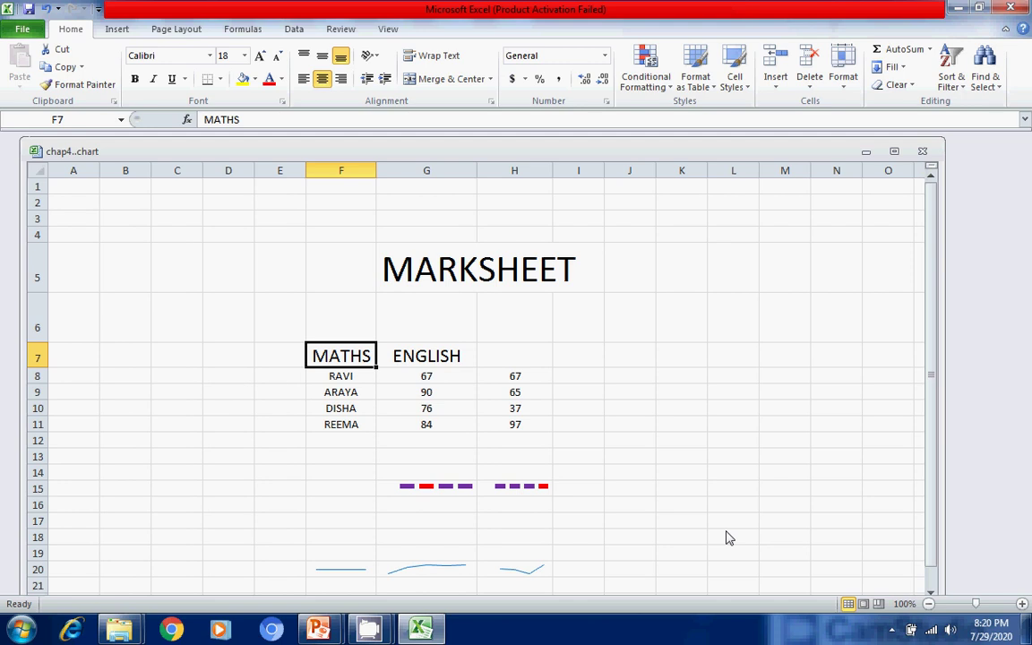
key("ctrl+z")
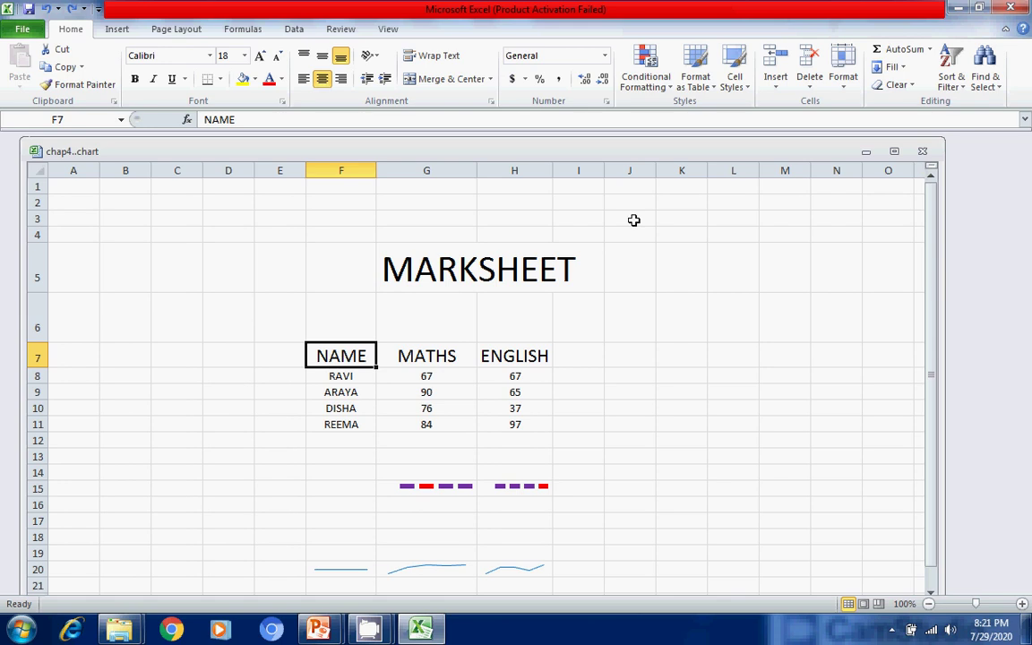
Delete the sheet row containing the NAME heading, and undo the deletion.
left_click(809, 90)
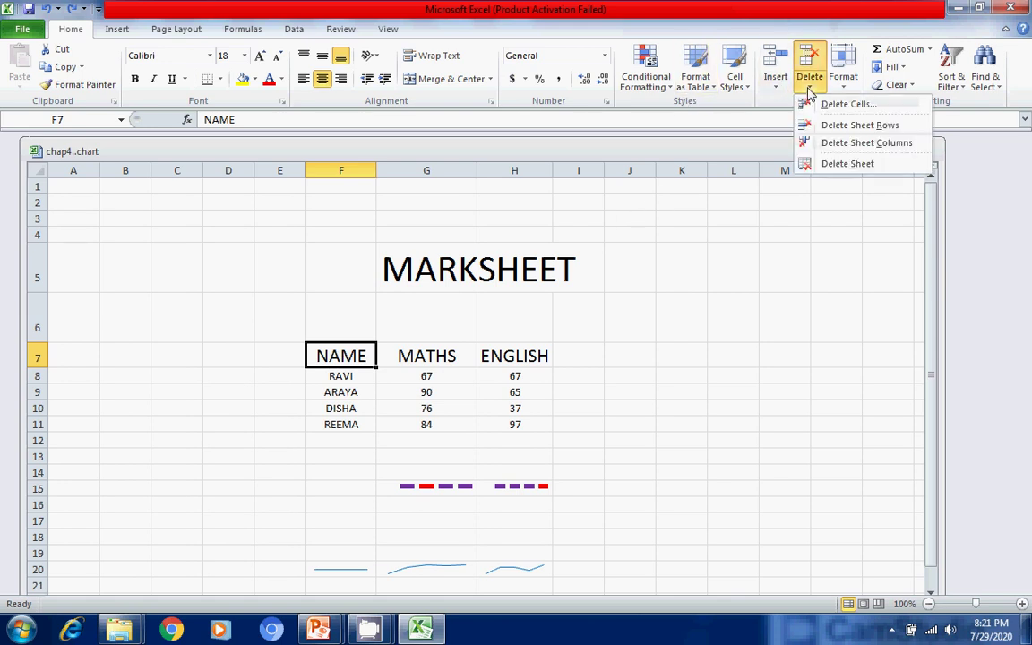
left_click(860, 125)
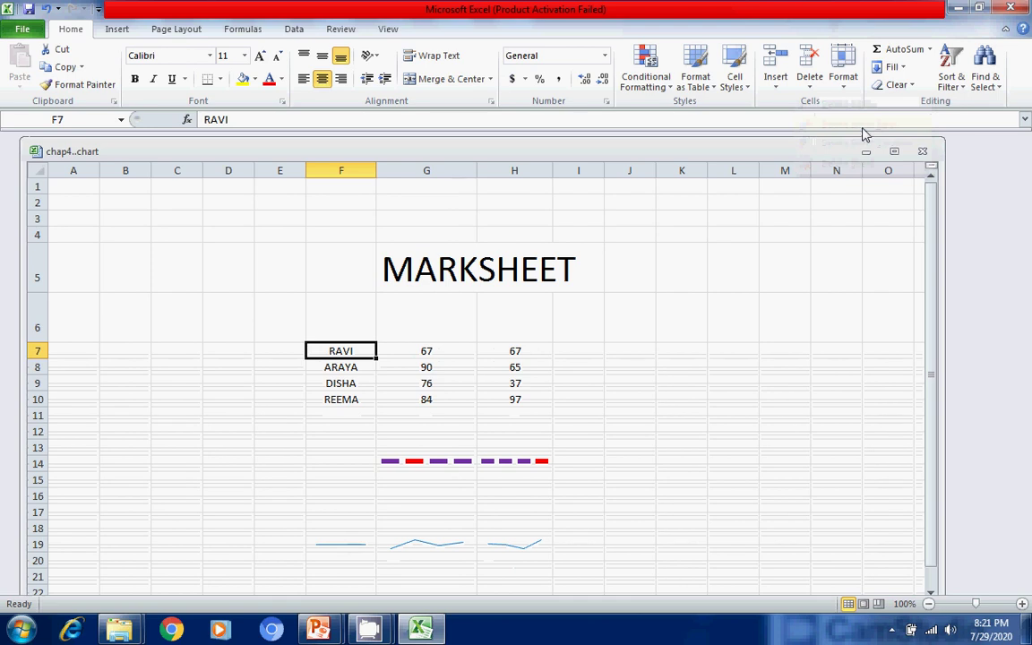
key("ctrl+z")
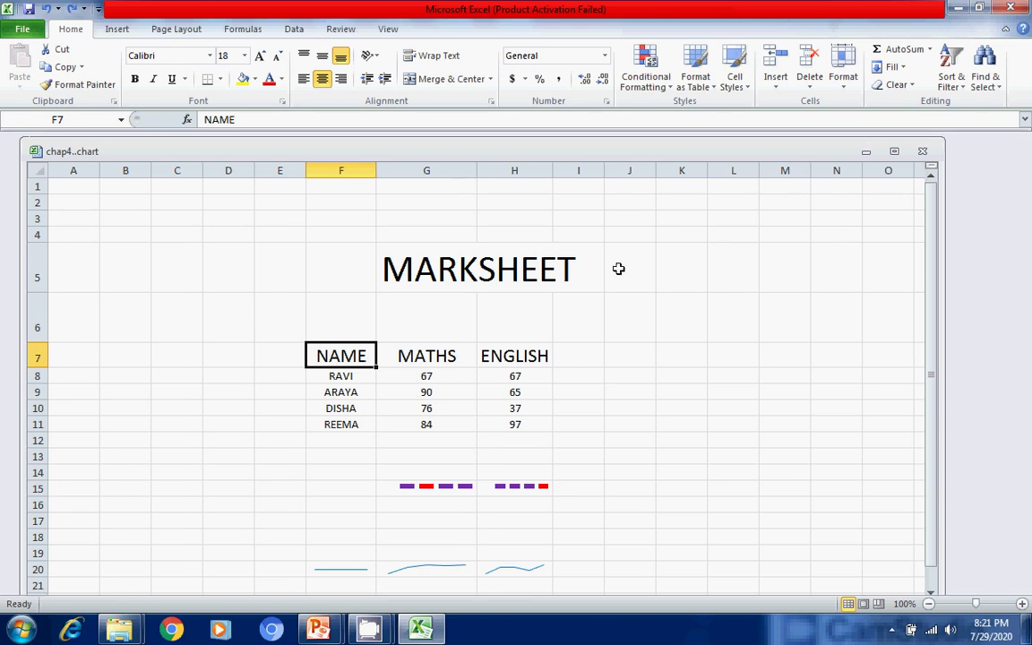
Delete the sheet column containing the MATHS heading, and undo the deletion.
left_click(449, 354)
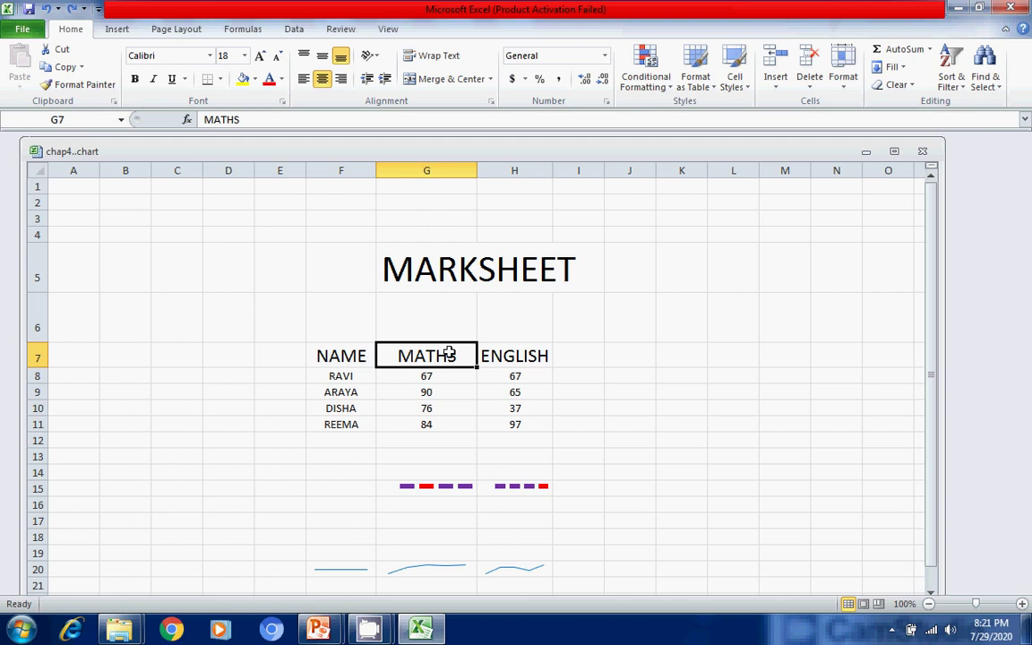
left_click(812, 88)
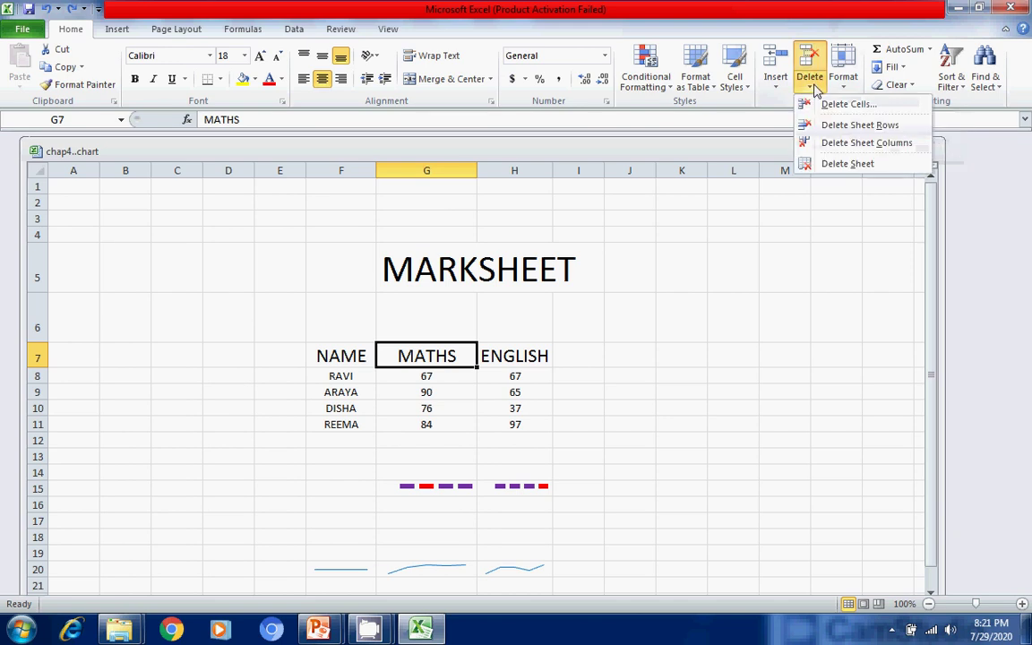
left_click(884, 146)
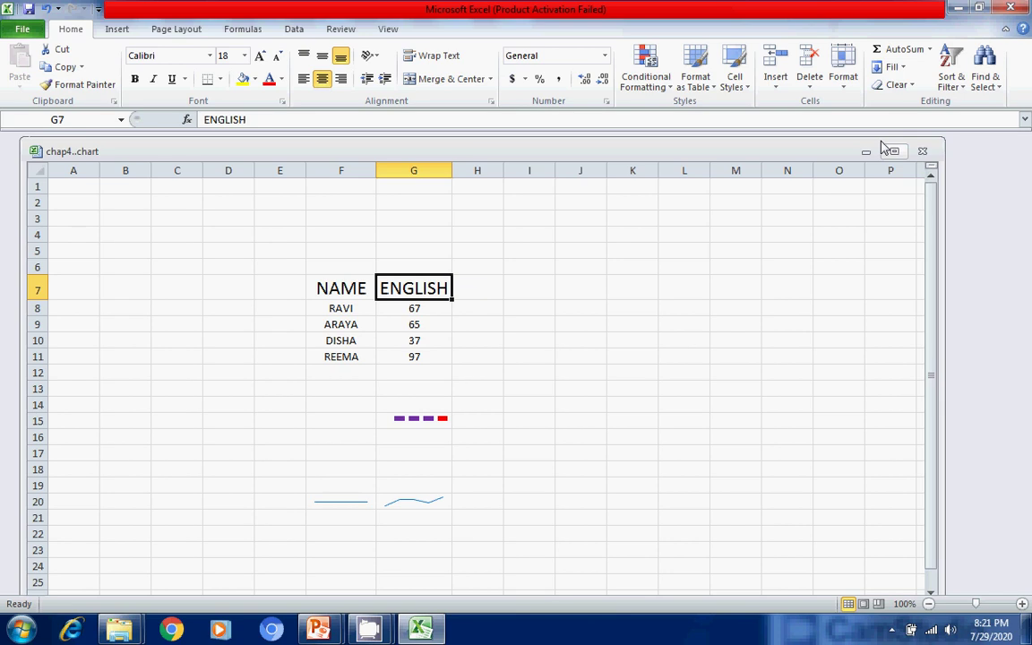
key("ctrl+z")
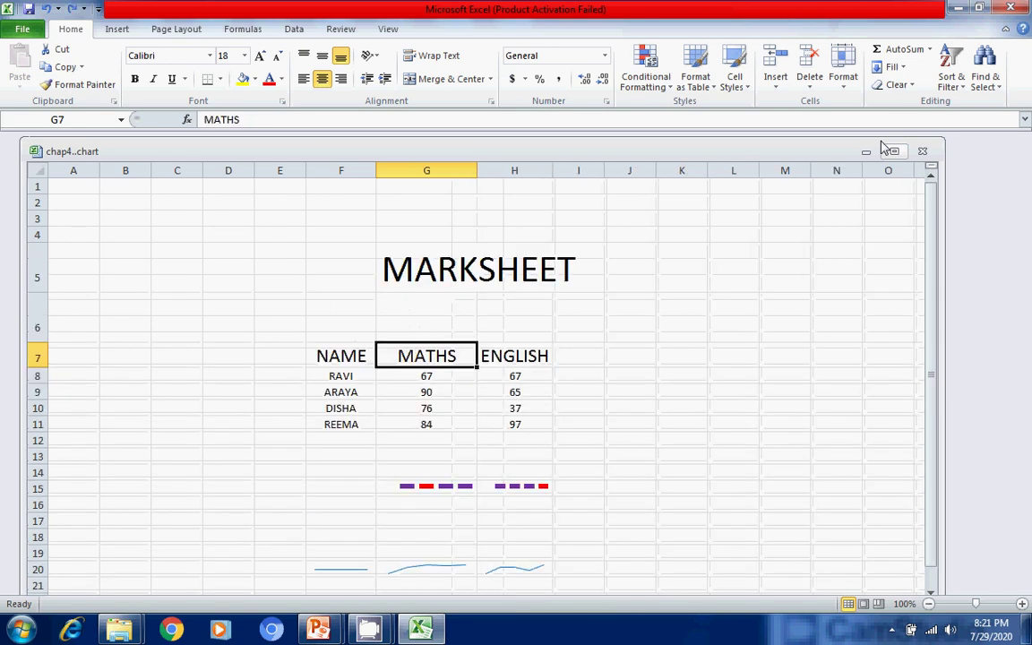
left_click(740, 267)
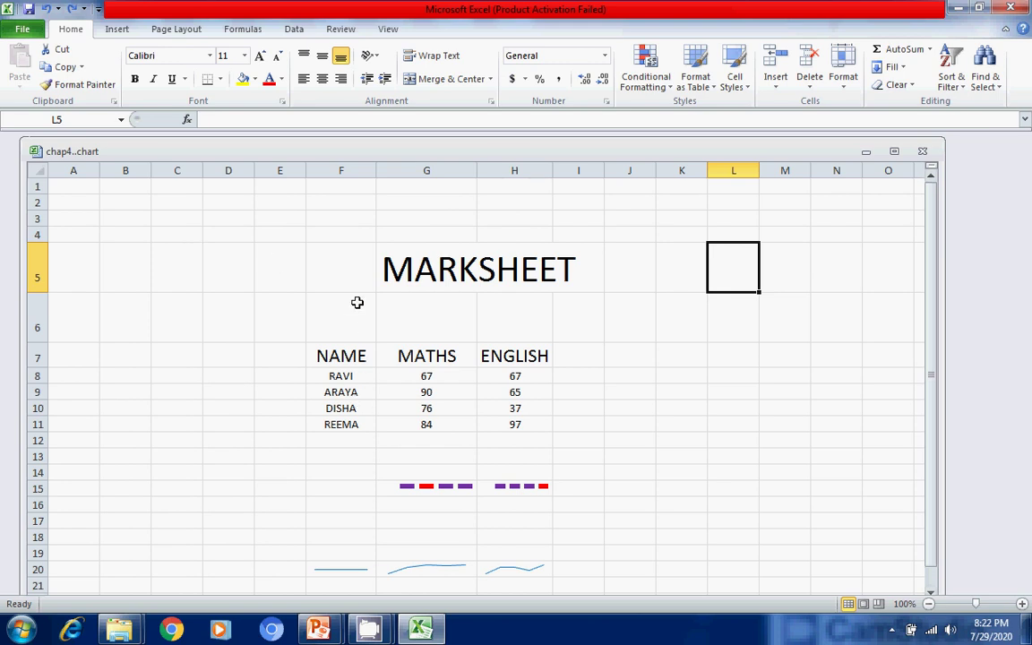
Set the height of heading row 7 to 33.25, and undo the height change.
left_click(29, 355)
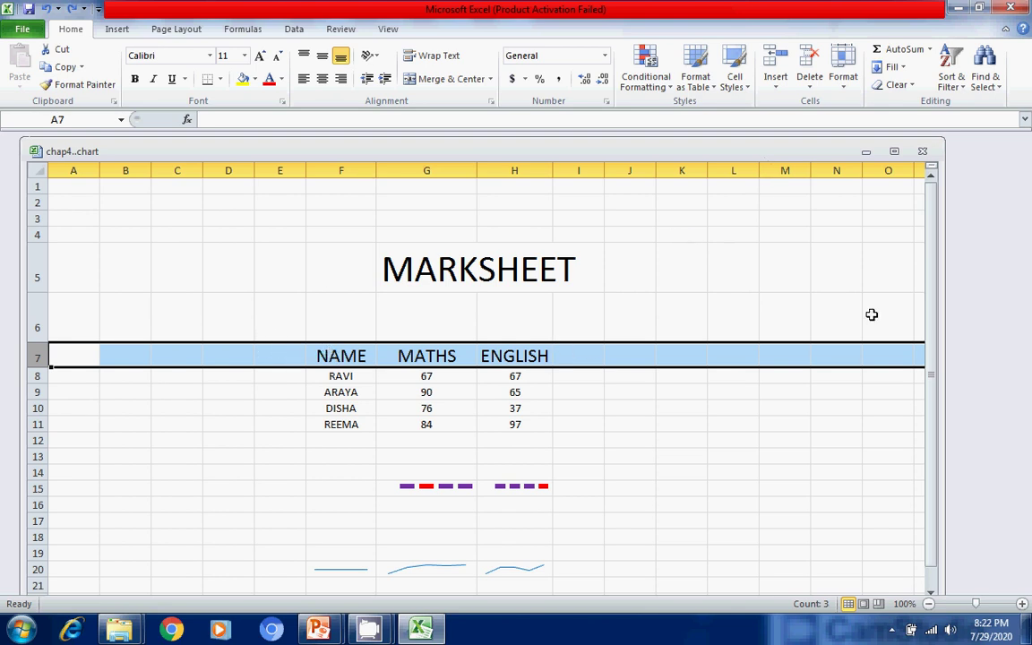
left_click(844, 81)
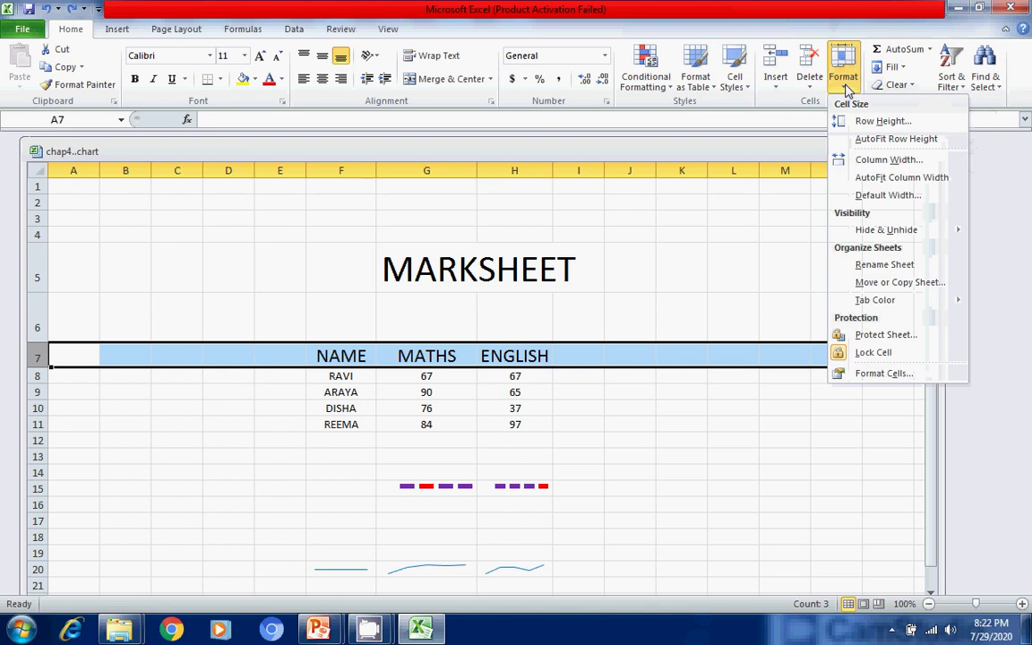
left_click(876, 122)
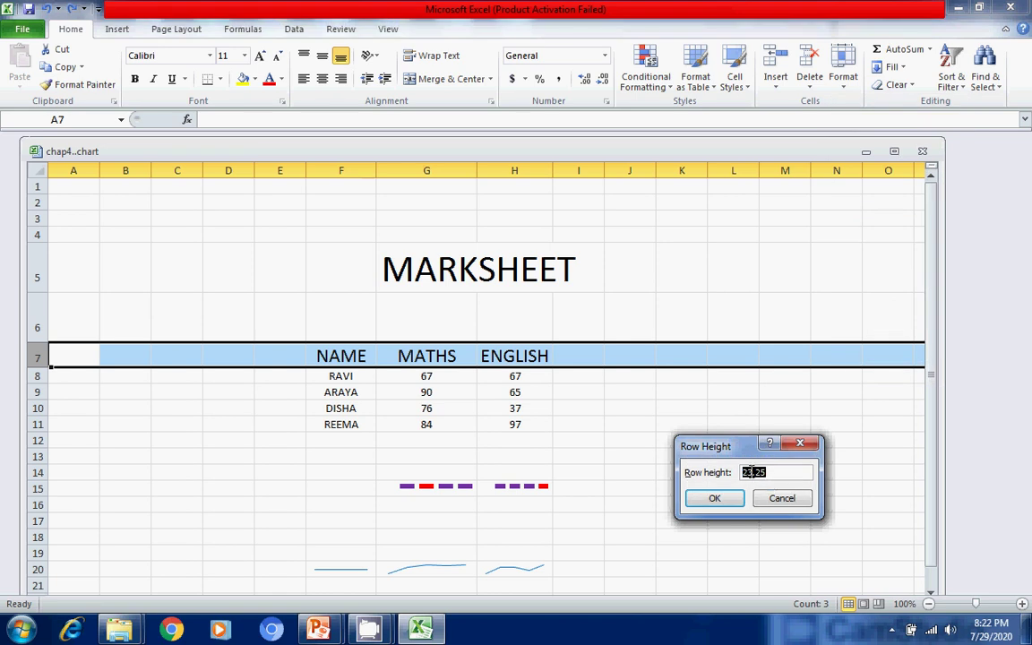
left_click(751, 472)
key("BackSpace")
type("33")
key("BackSpace")
left_click(716, 500)
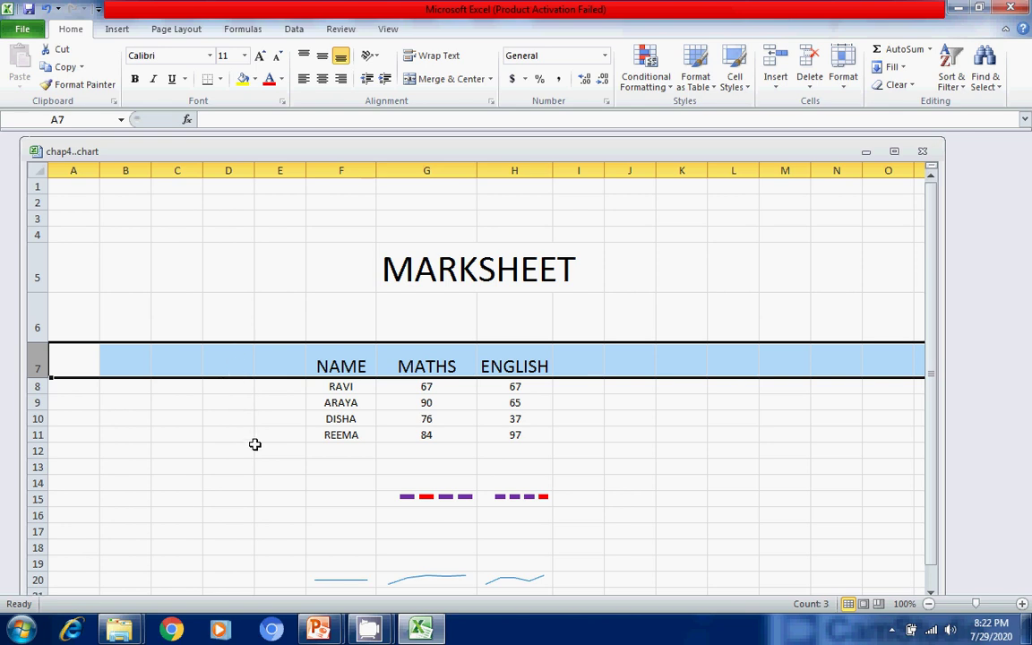
key("ctrl+z")
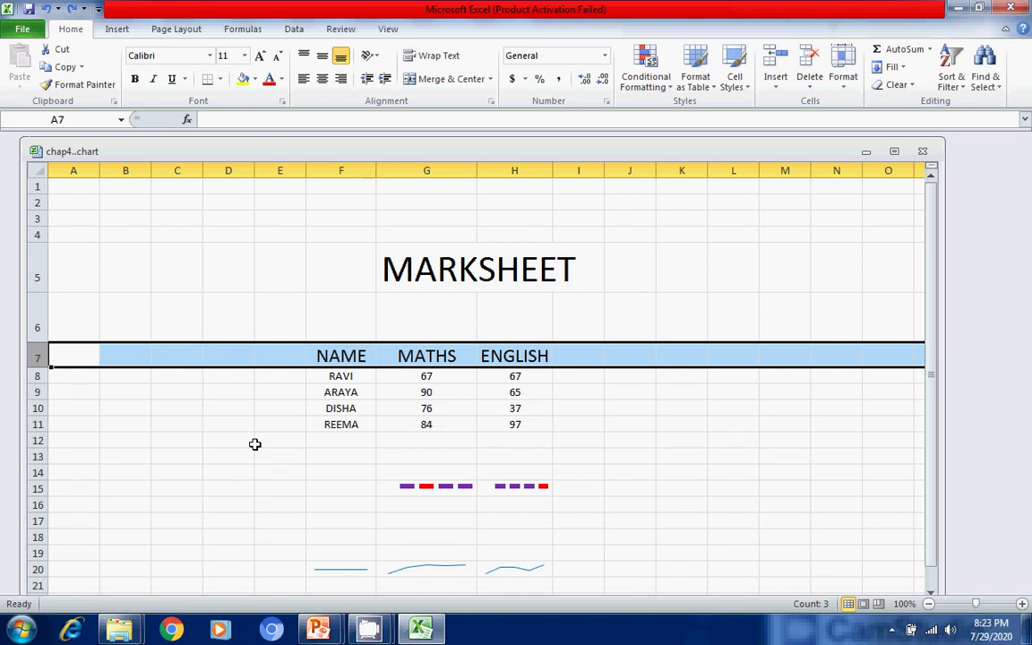
Redo the height change of row 7, undo it again, and deselect the row.
key("ctrl+y")
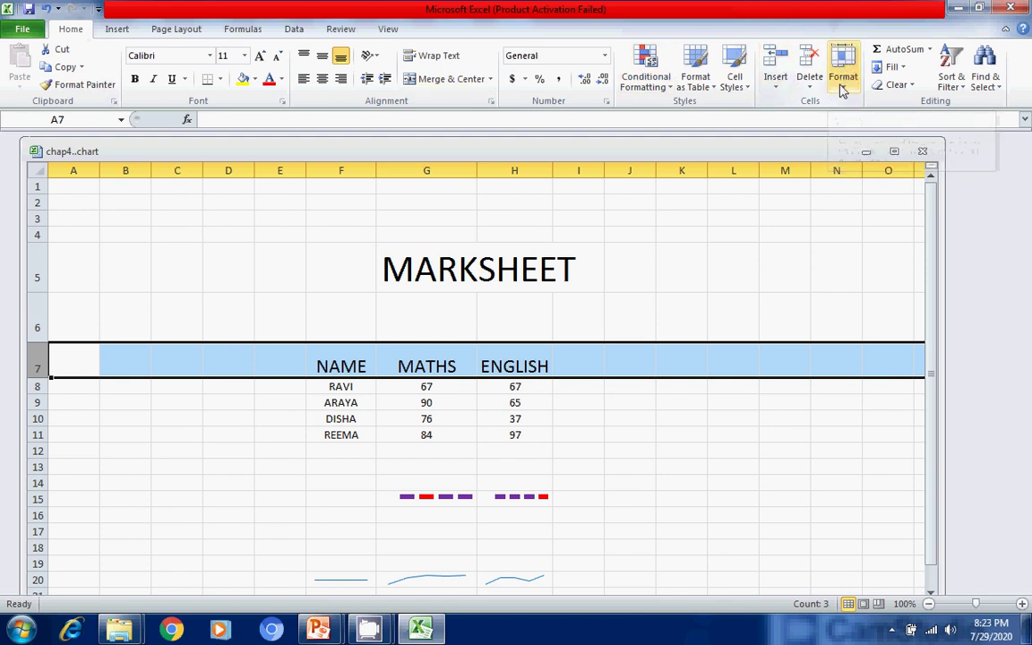
left_click(605, 435)
key("ctrl+z")
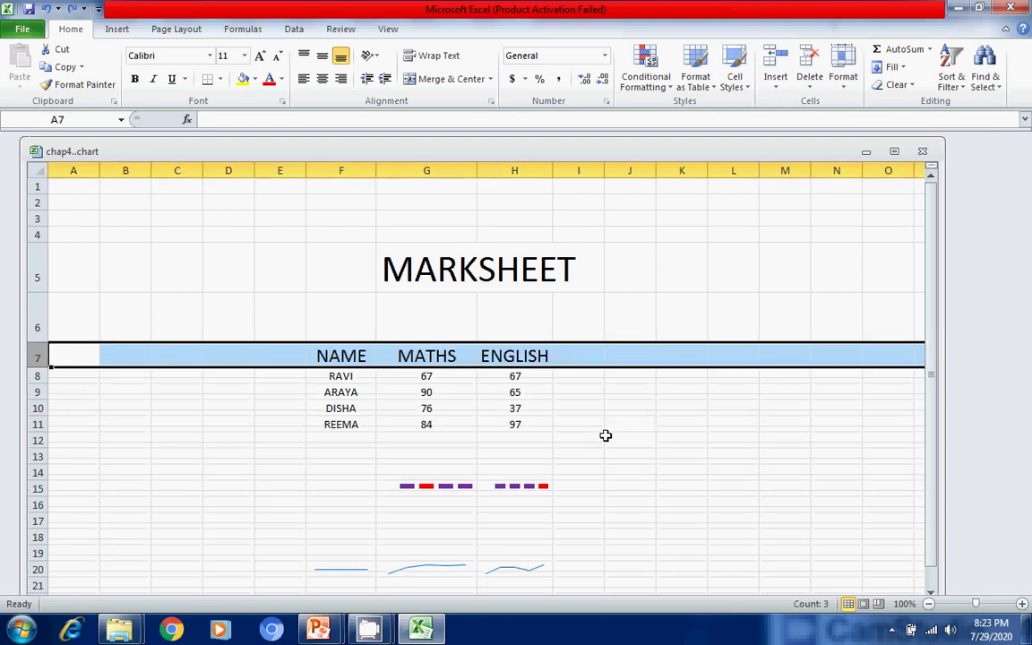
left_click(523, 323)
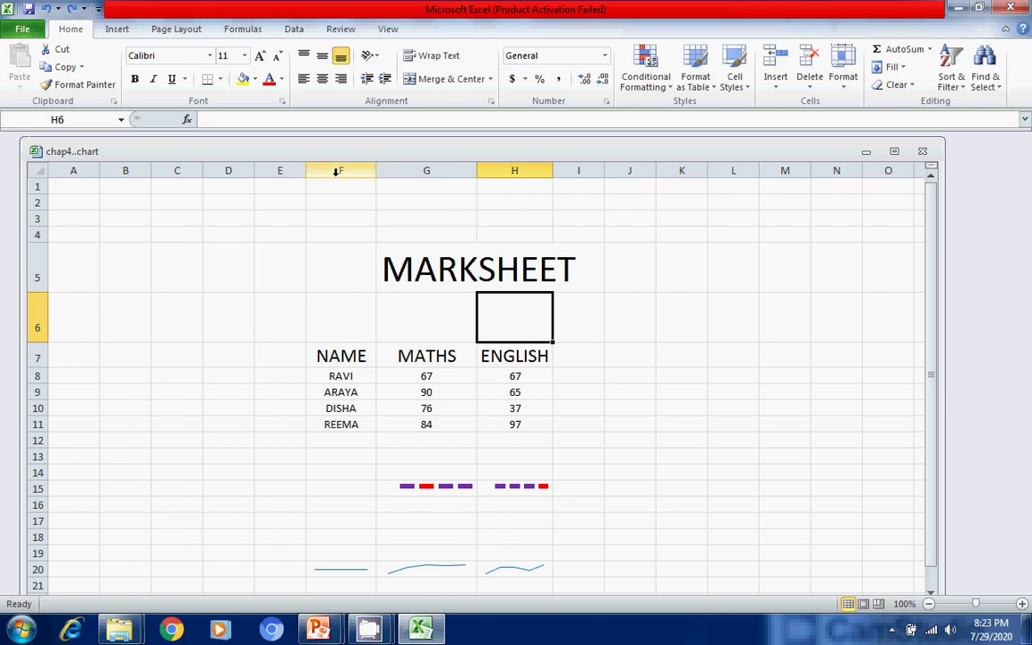
Set the width of column F, which holds the NAME heading, to 21.71.
left_click(339, 171)
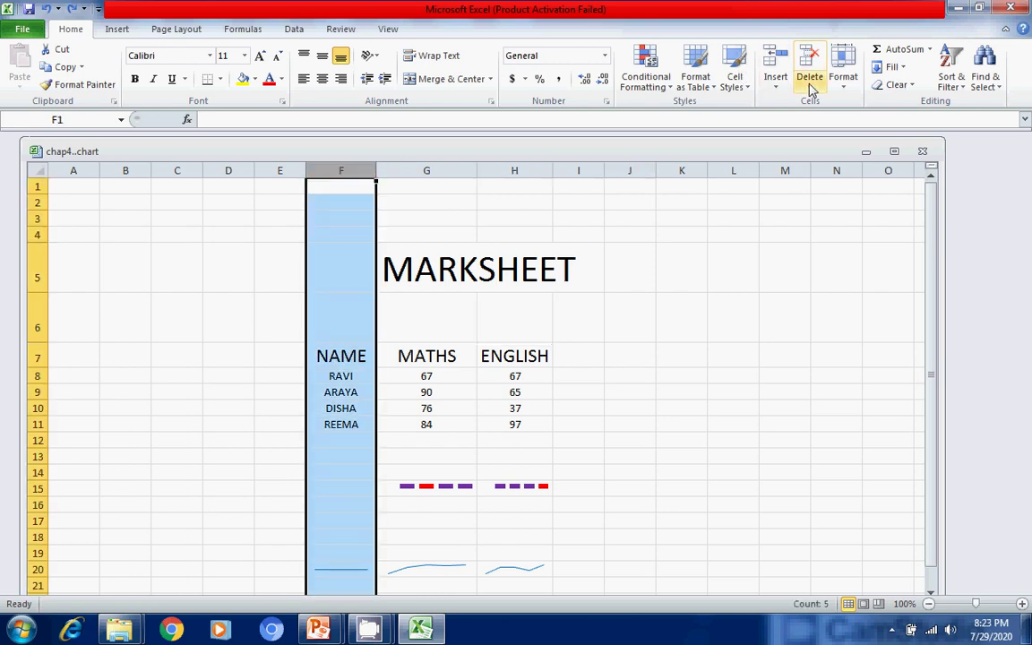
left_click(845, 88)
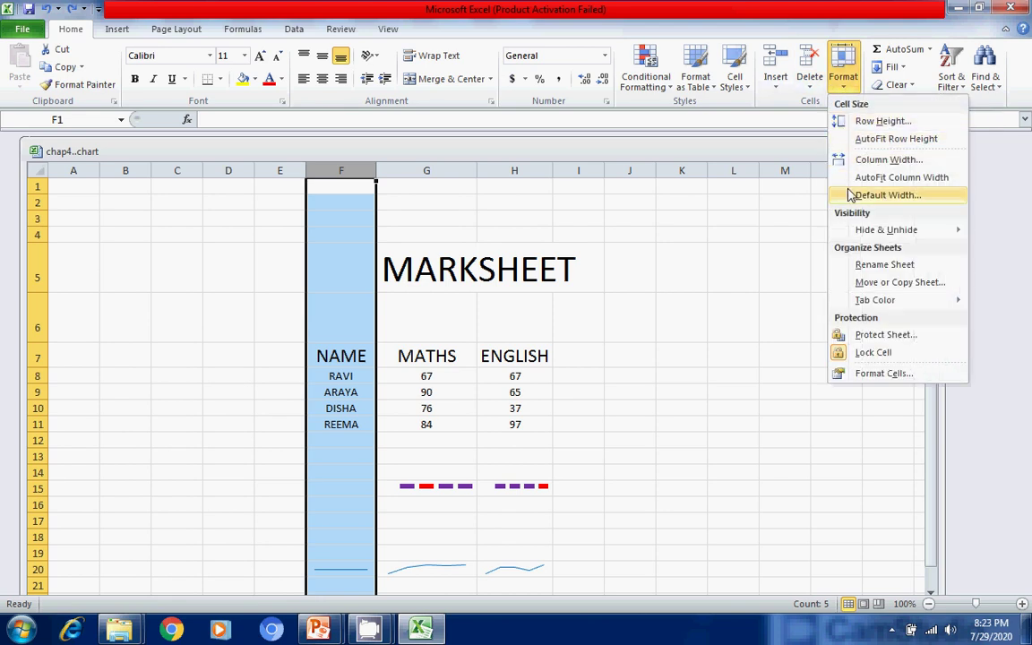
left_click(887, 162)
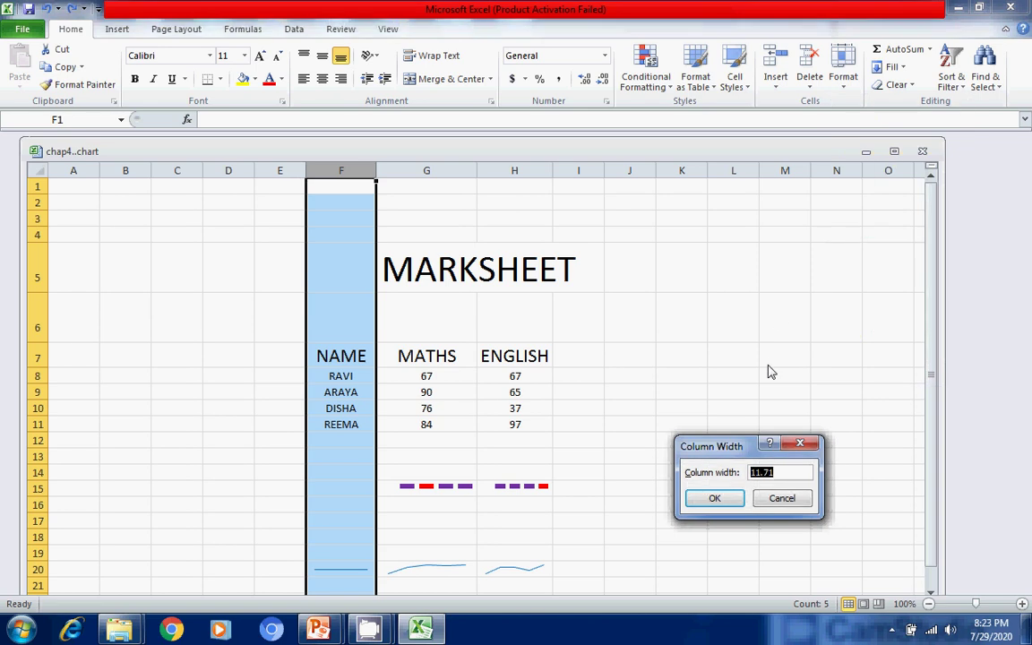
left_click(757, 473)
key("BackSpace")
type("2")
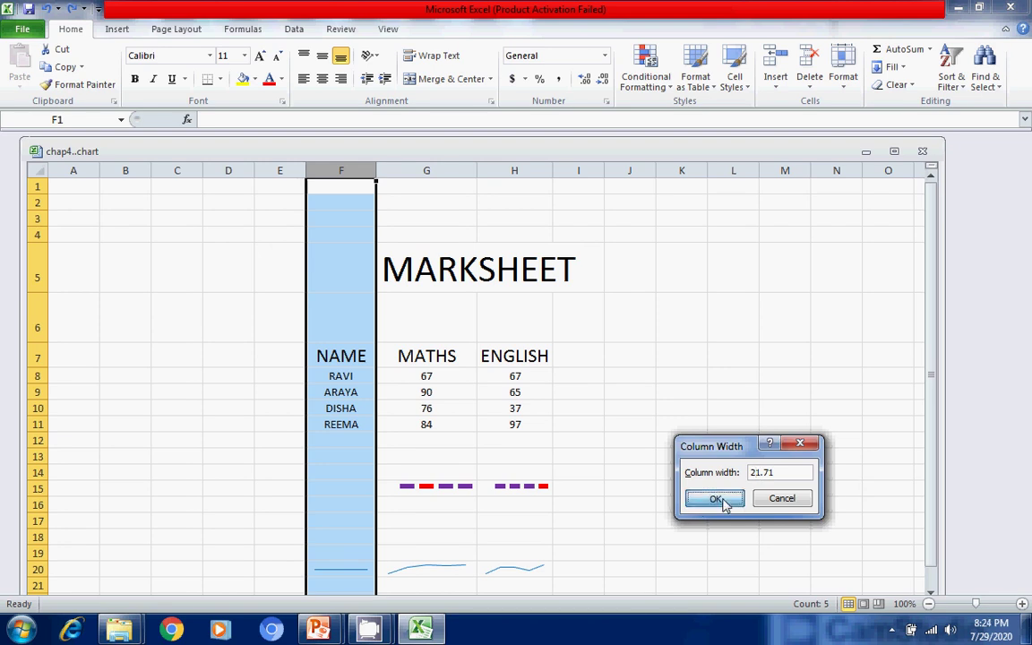
left_click(720, 499)
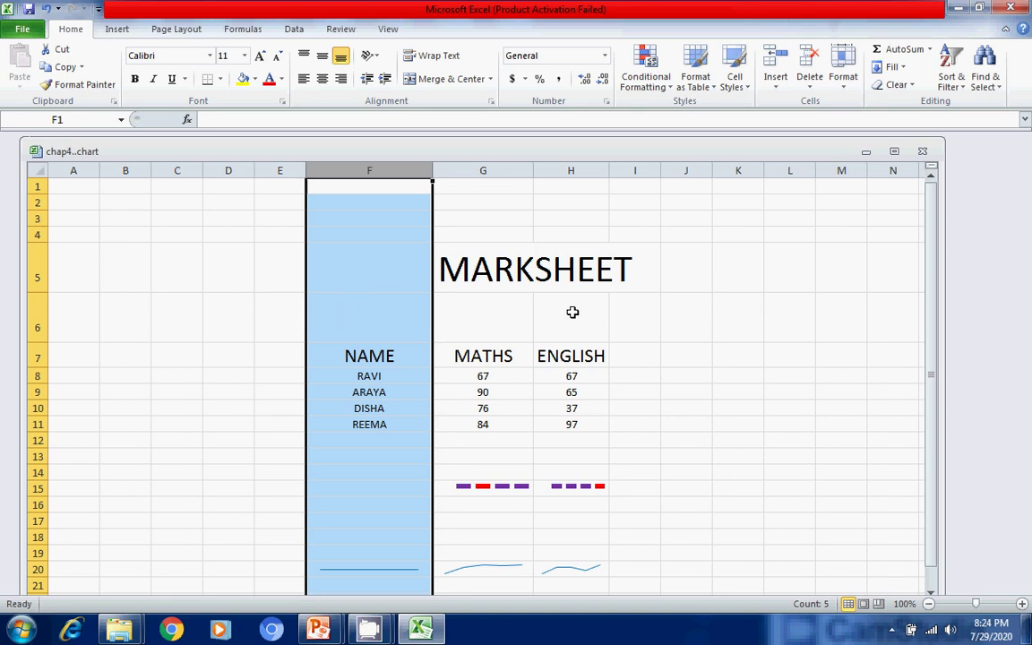
Undo the width change of column F and the earlier row insertion above the headings.
key("ctrl+z")
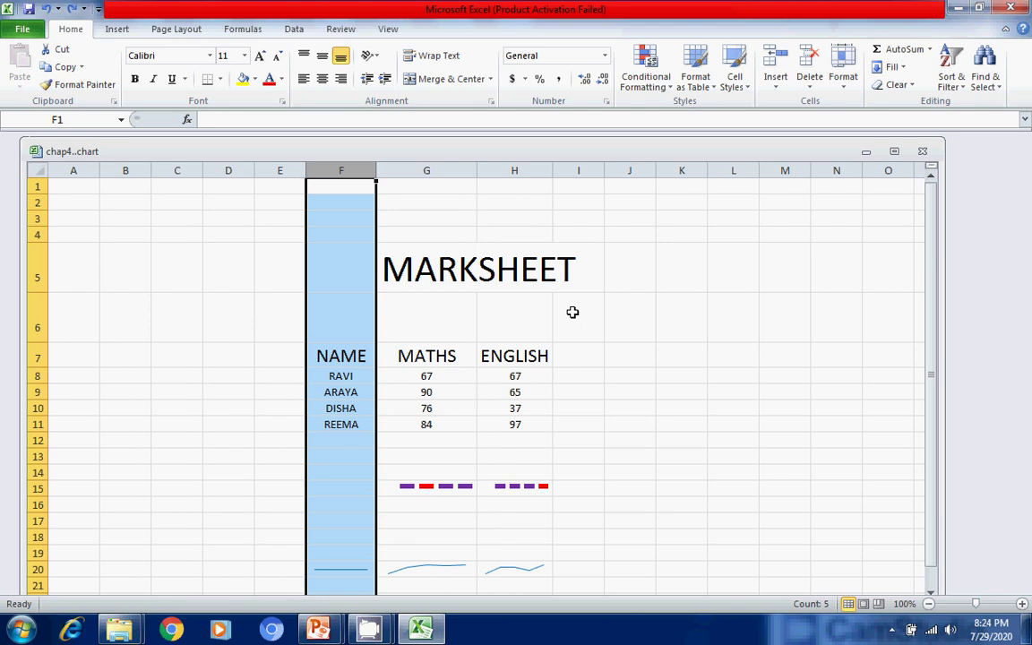
key("ctrl+z")
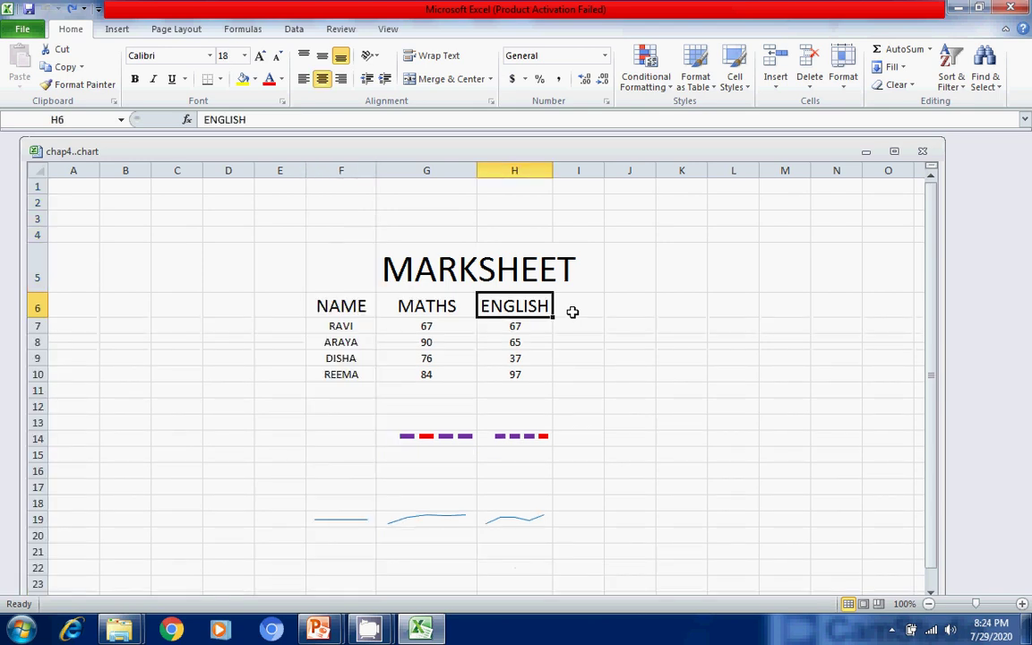
Redo the row insertion above the marksheet headings and undo it again.
key("ctrl+y")
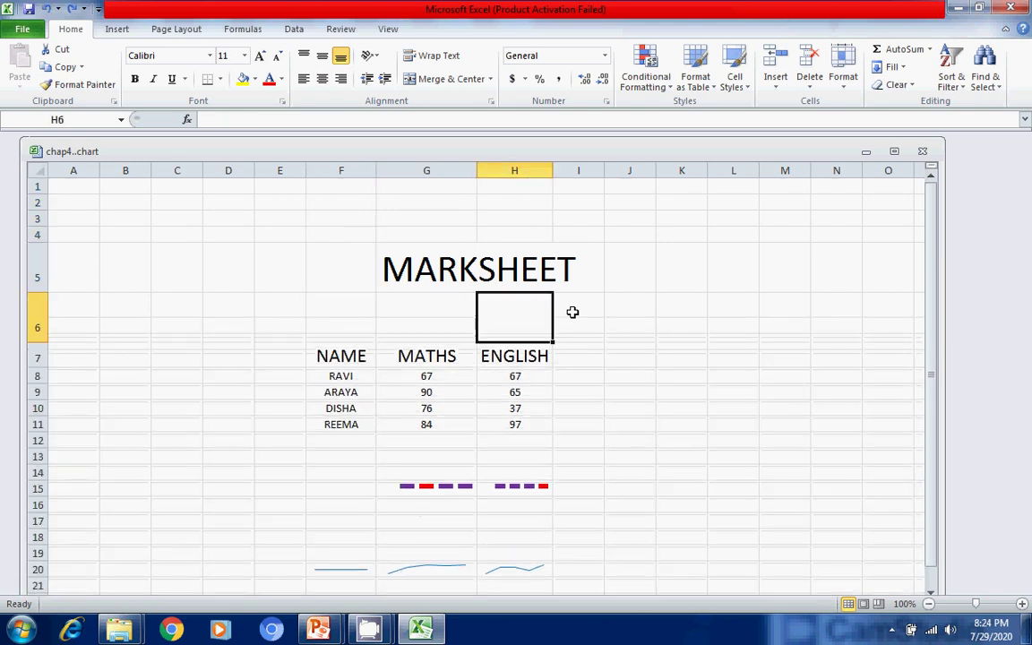
key("ctrl+z")
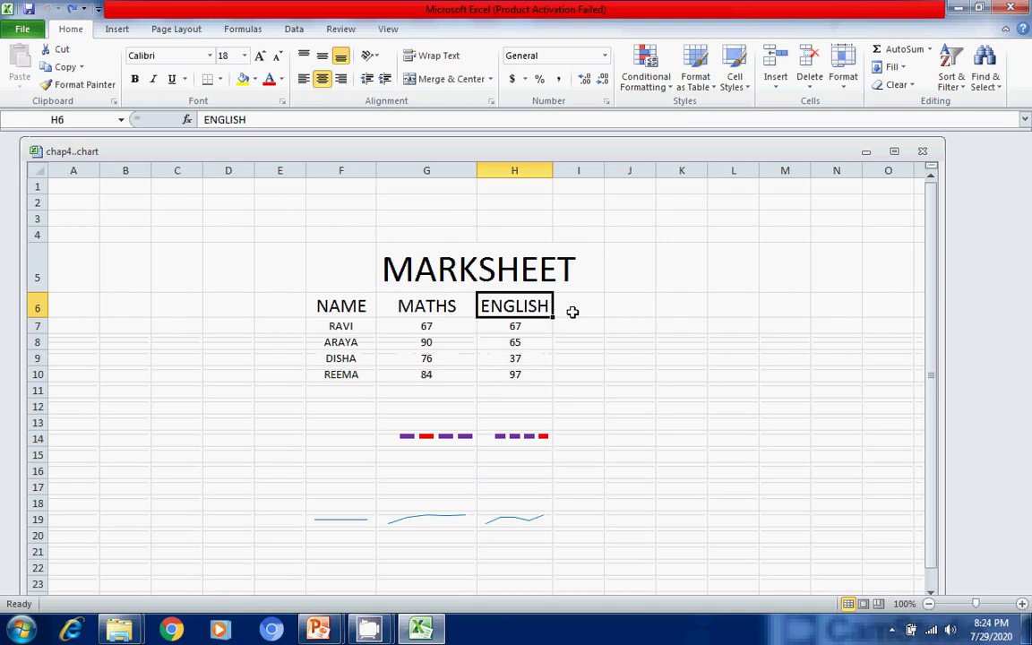
Set the width of column F, which holds the student names, to 21.71, and undo and redo the change.
left_click(349, 301)
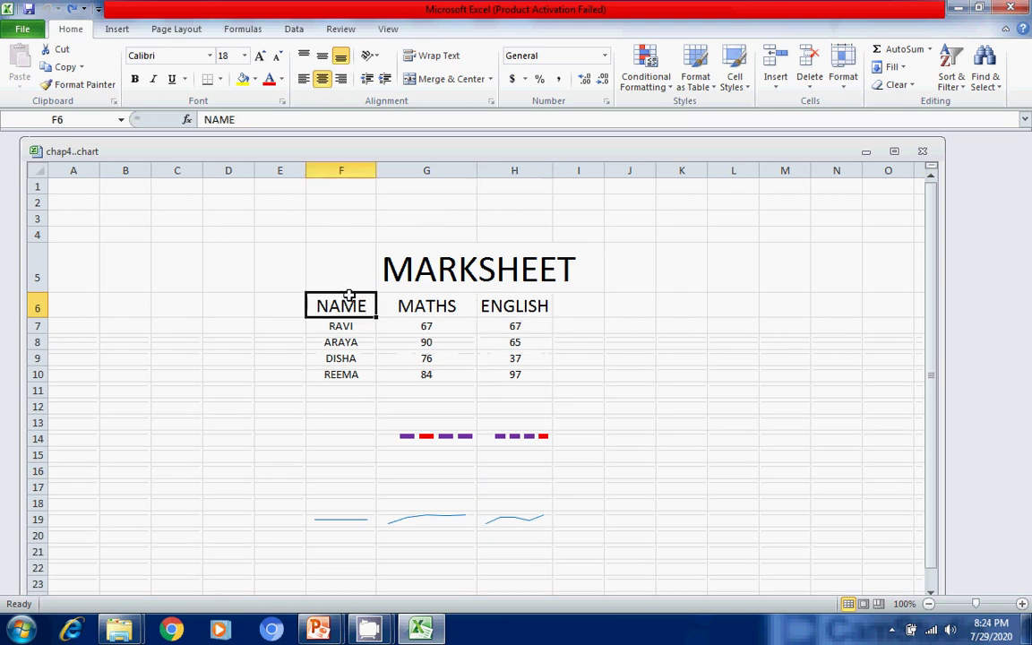
left_click(359, 170)
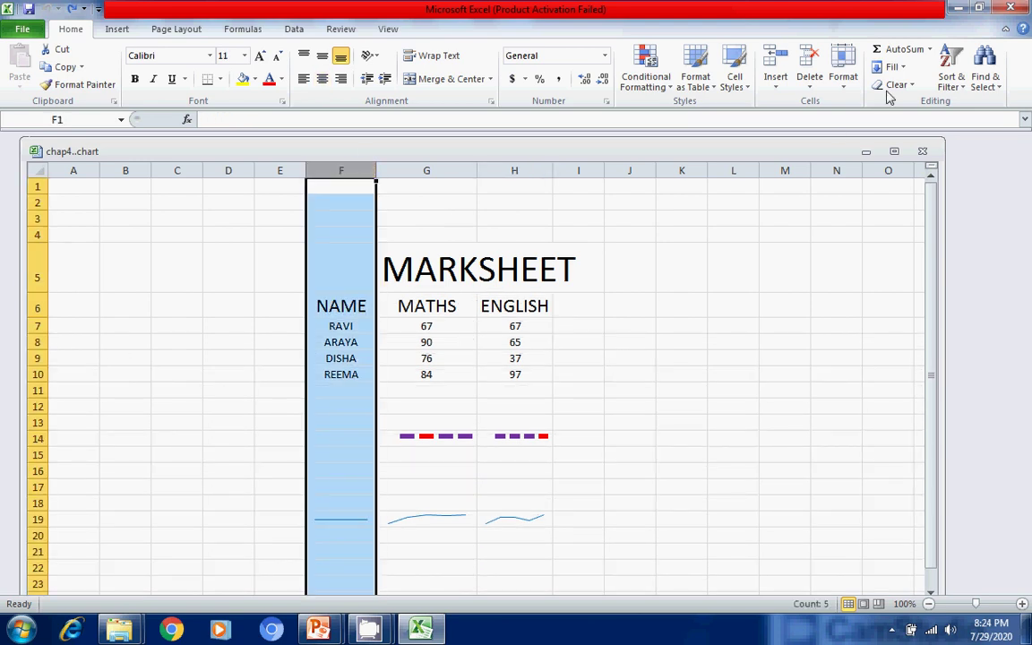
left_click(843, 72)
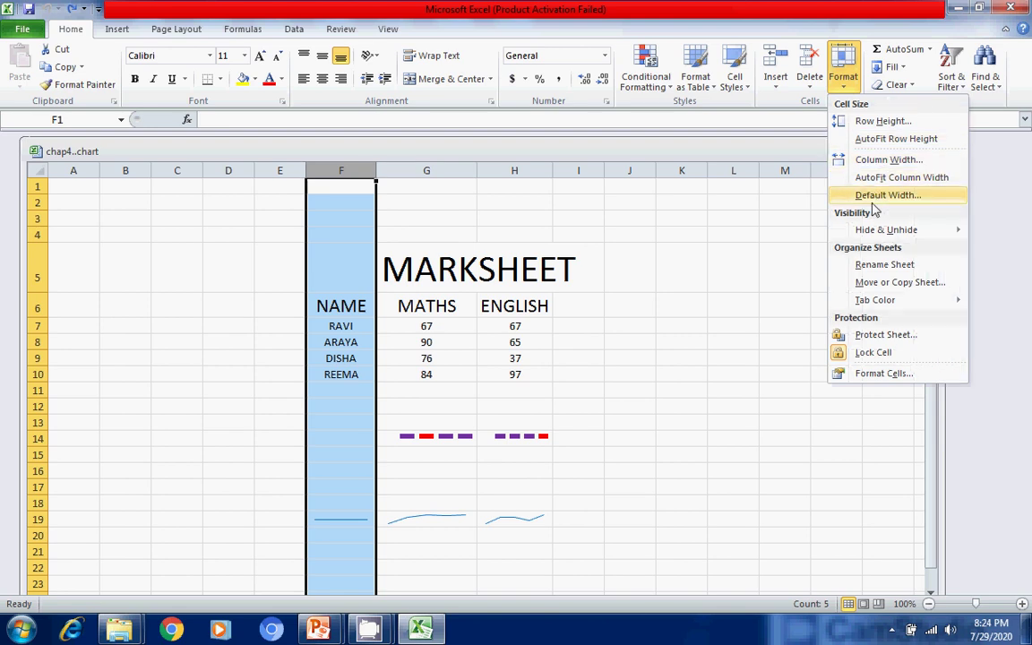
left_click(884, 160)
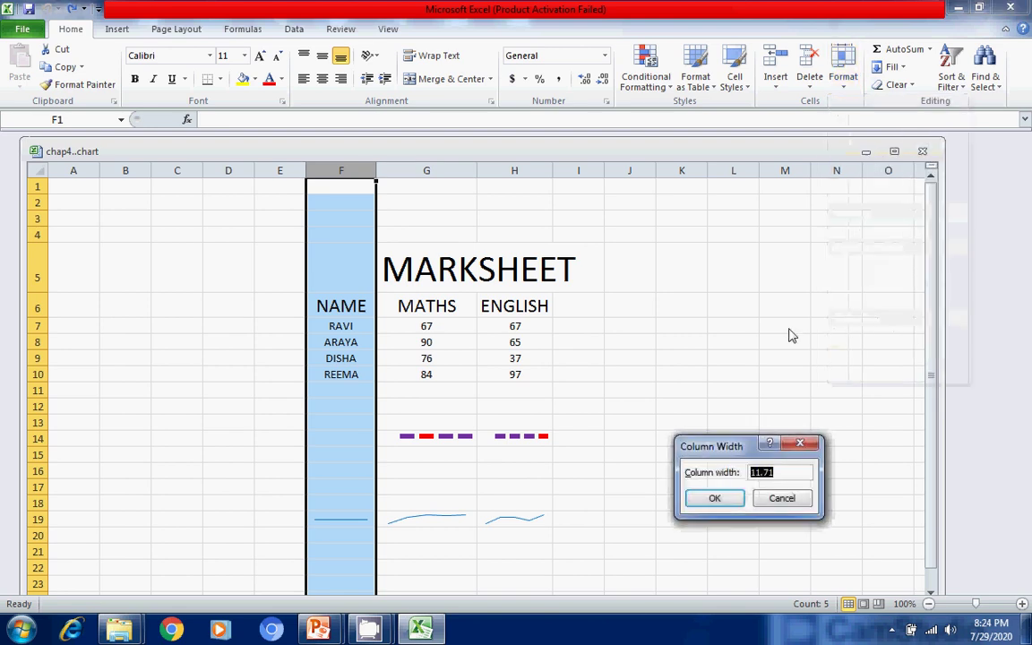
left_click(755, 475)
key("BackSpace")
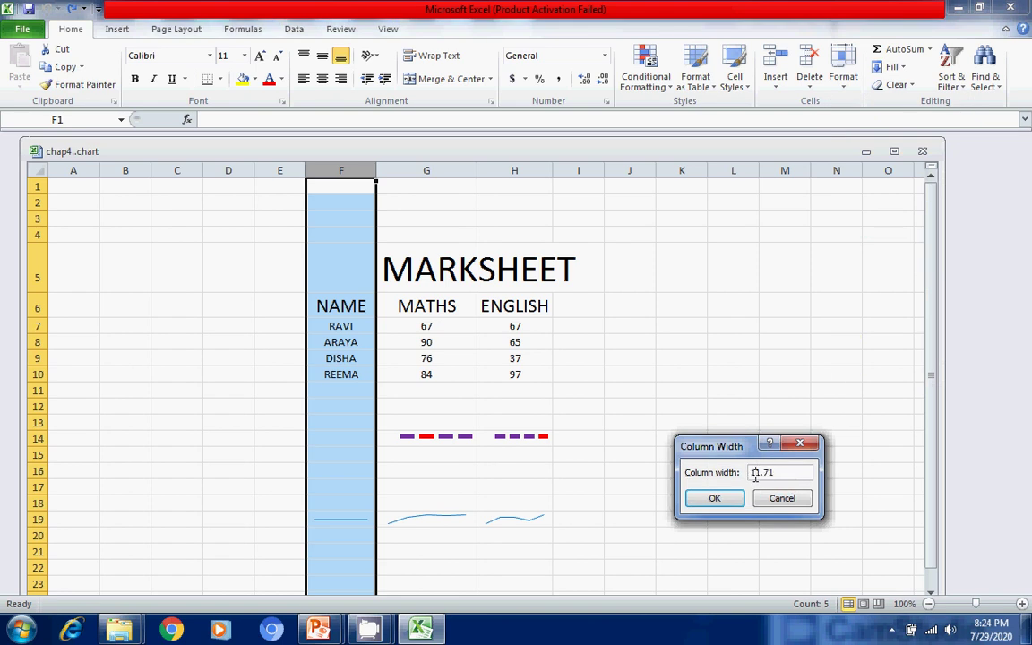
type("2")
left_click(719, 501)
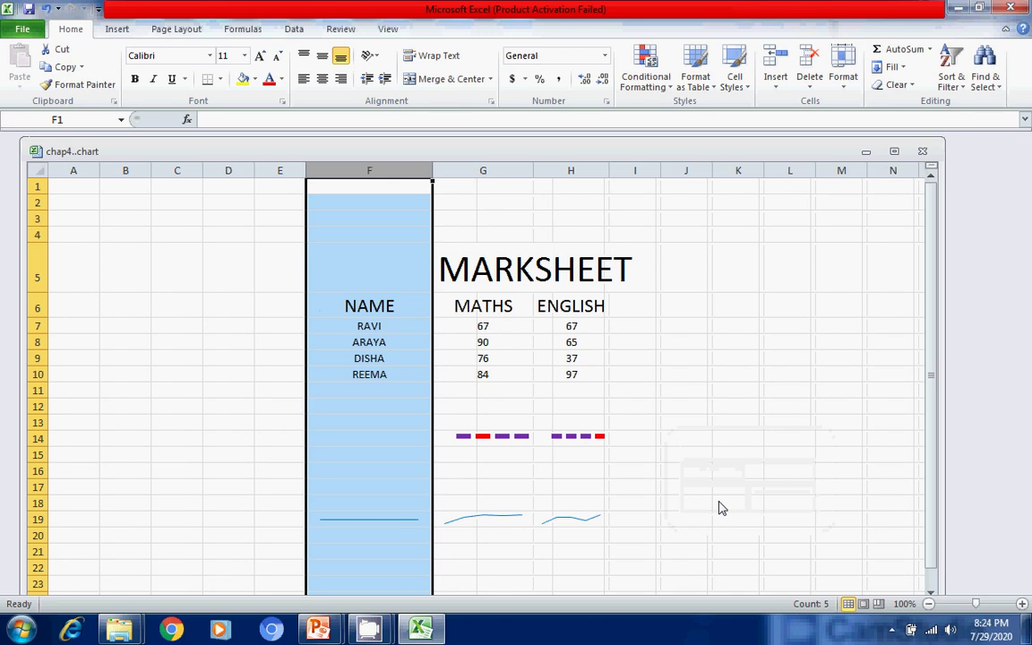
key("ctrl+z")
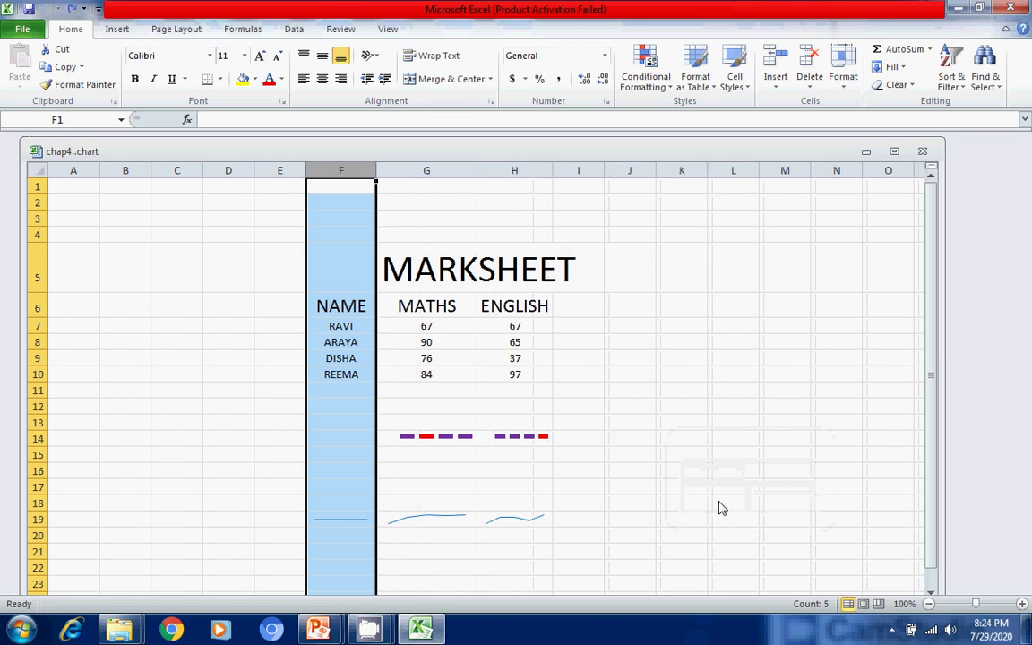
key("ctrl+y")
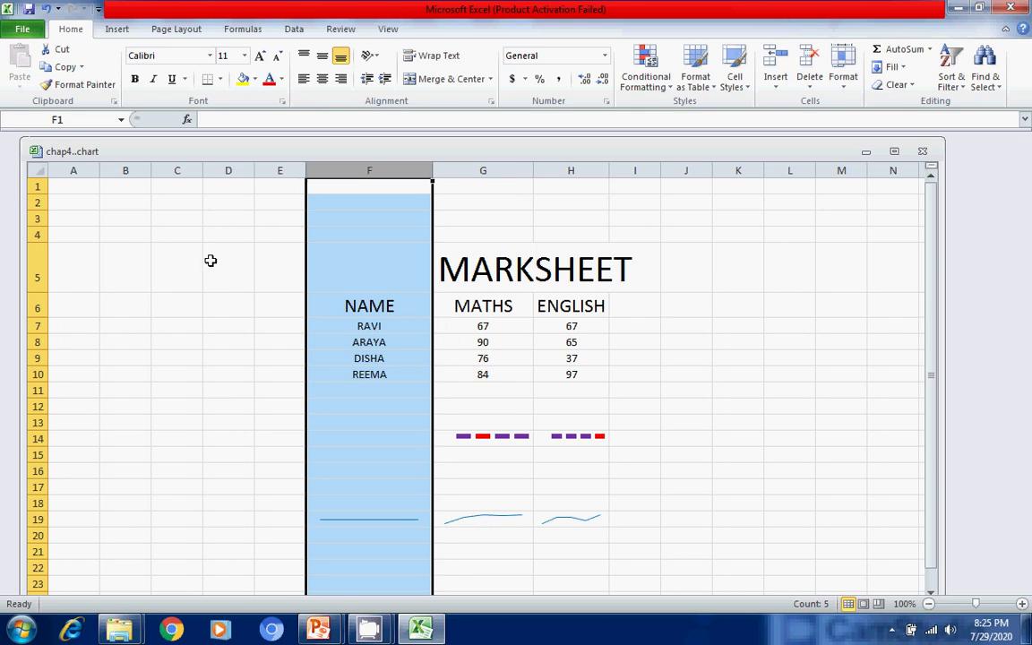
Enter 1 and 2 in cells D6 and D7 and fill the number series down to D15.
left_click(226, 303)
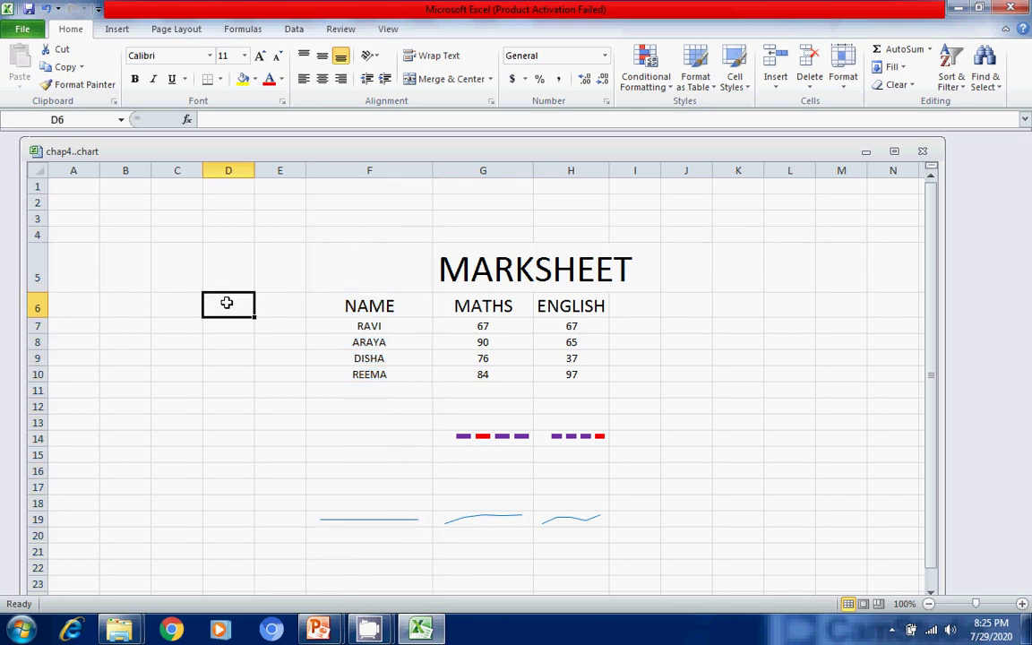
type("1.")
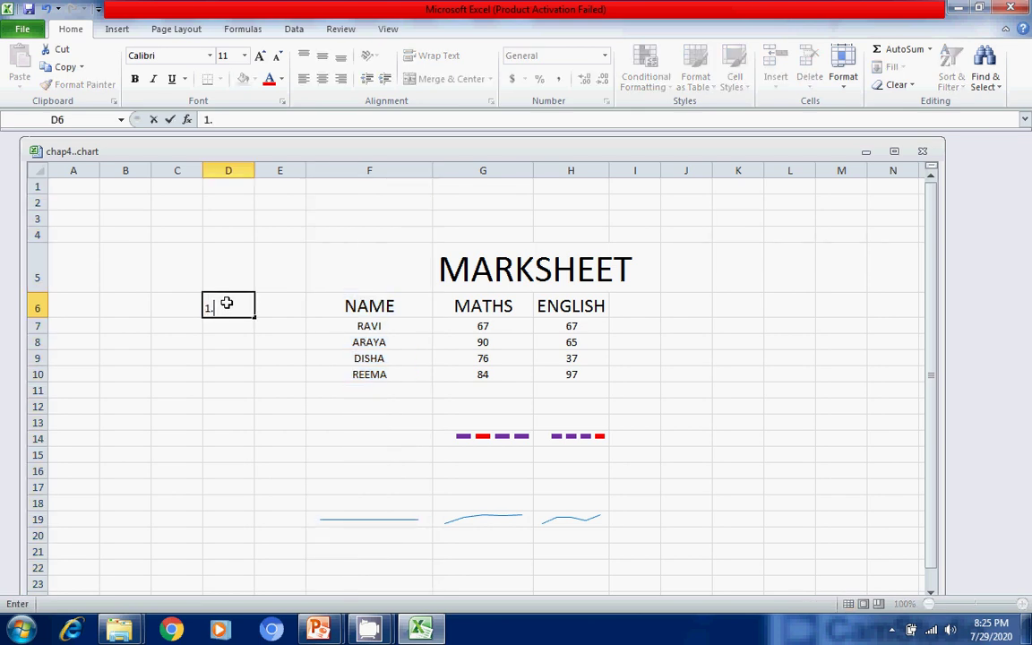
key("BackSpace")
key("Return")
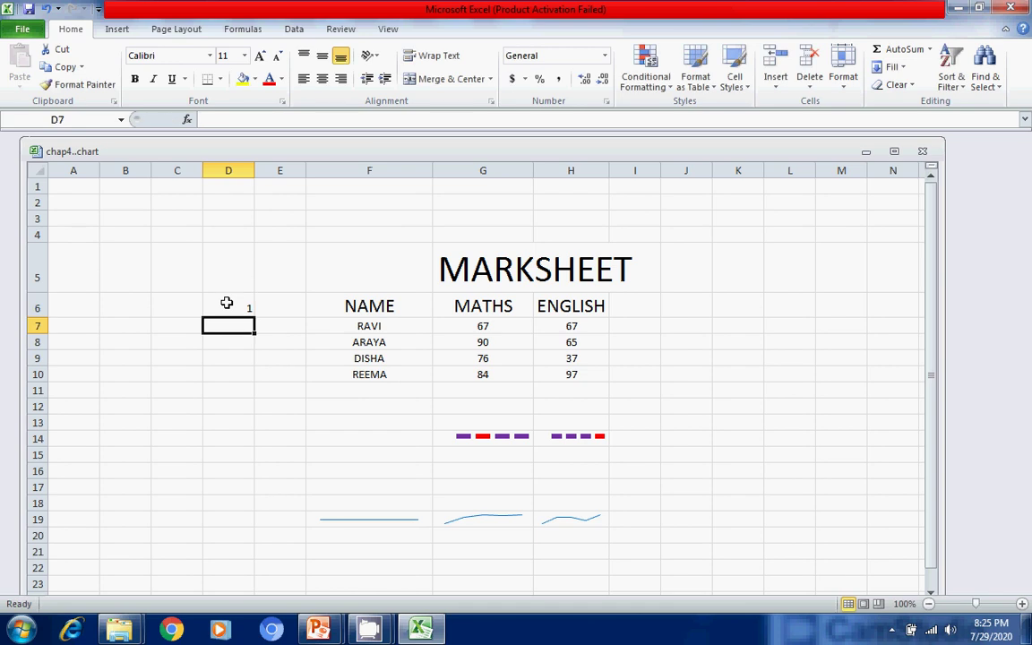
type("2")
left_click(227, 304)
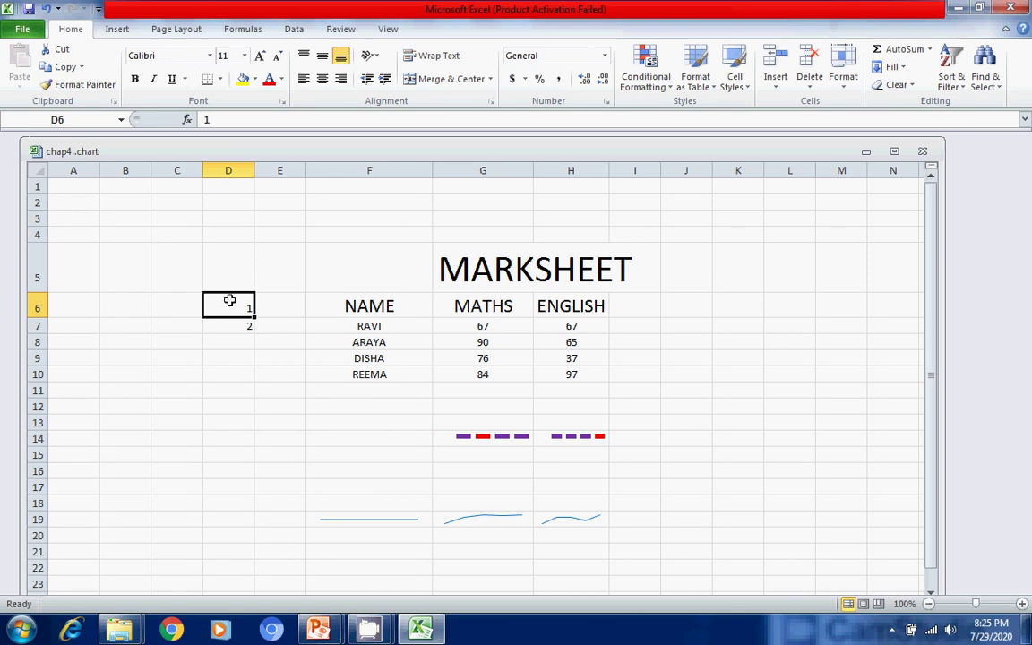
left_click_drag(228, 299, 230, 327)
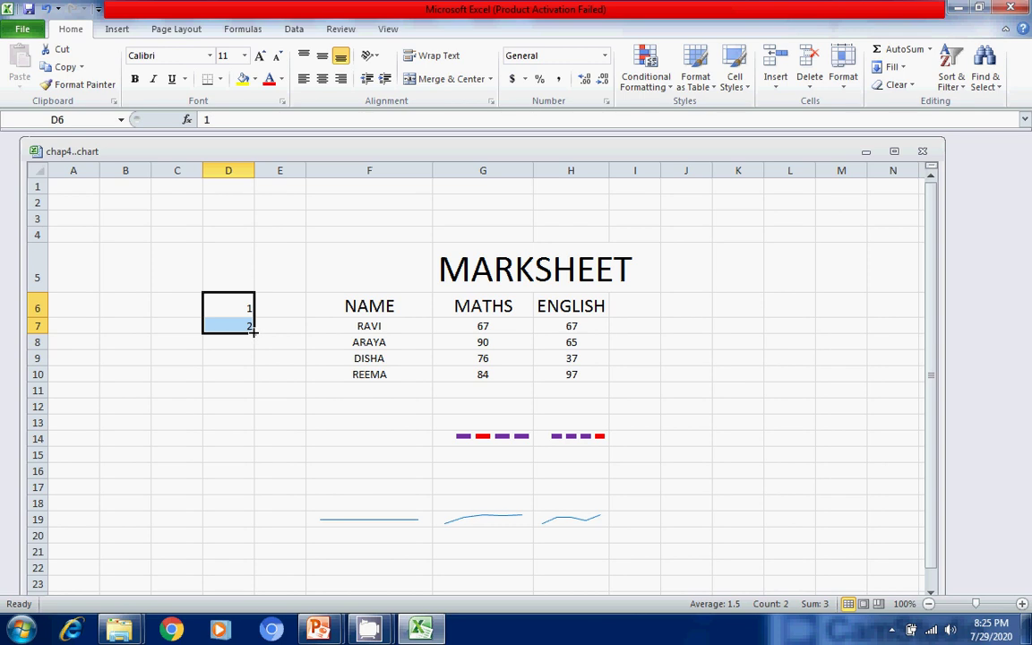
left_click_drag(253, 331, 228, 460)
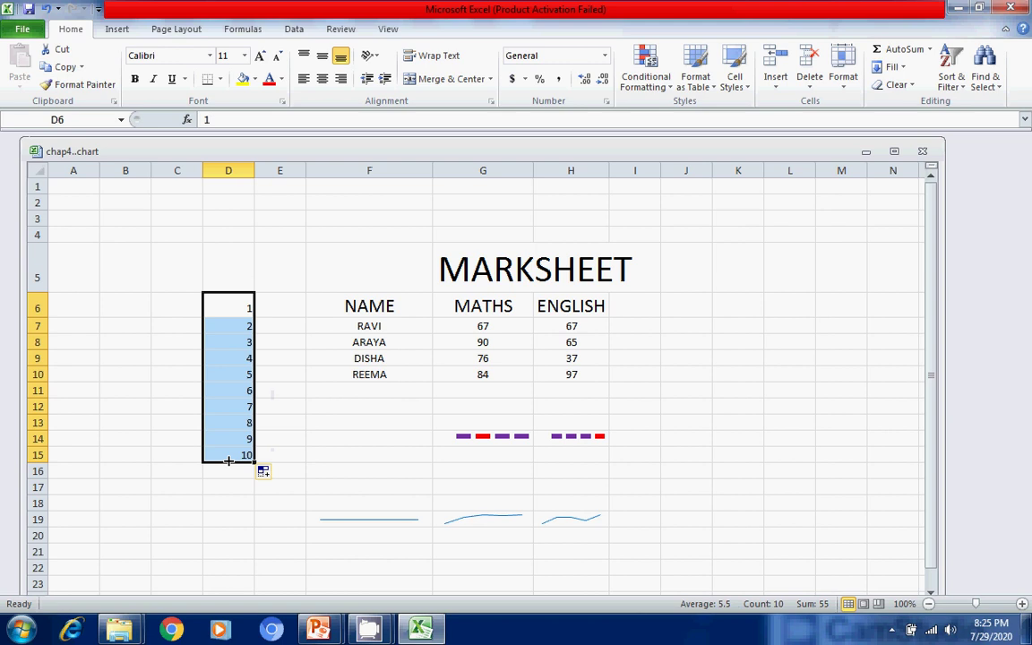
left_click(292, 274)
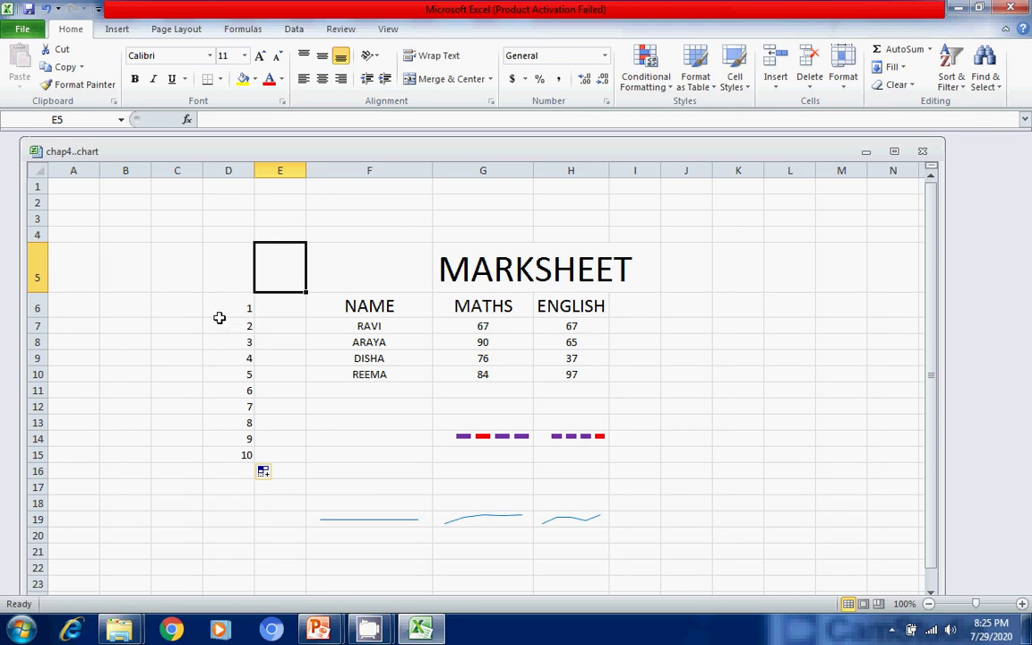
Enter 2 and 4 in cells C6 and C7 and fill the even-number series down to C16.
left_click(177, 302)
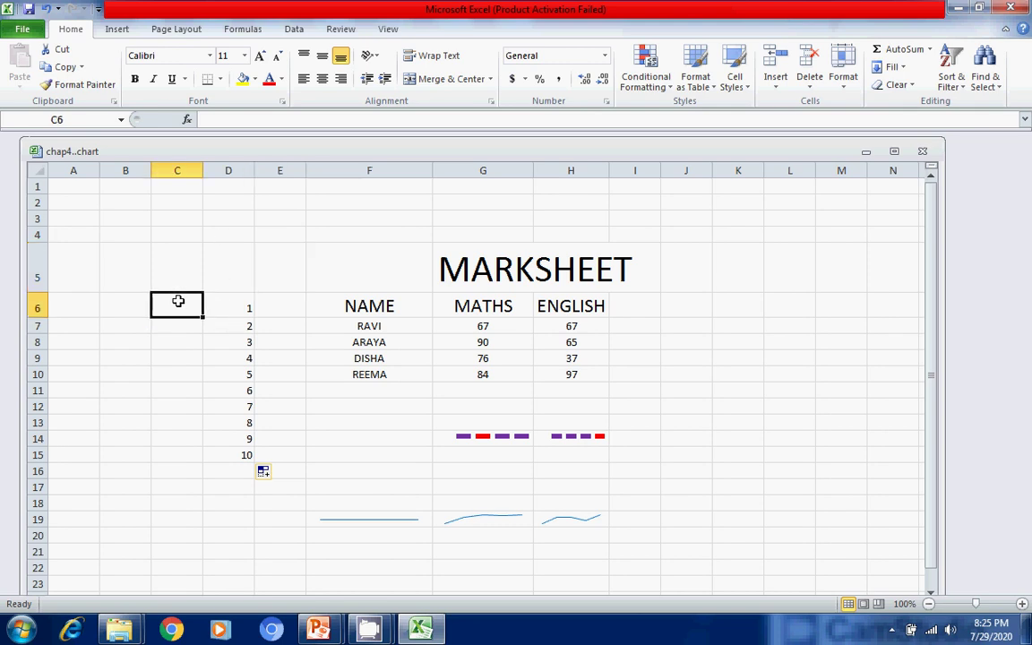
type("2")
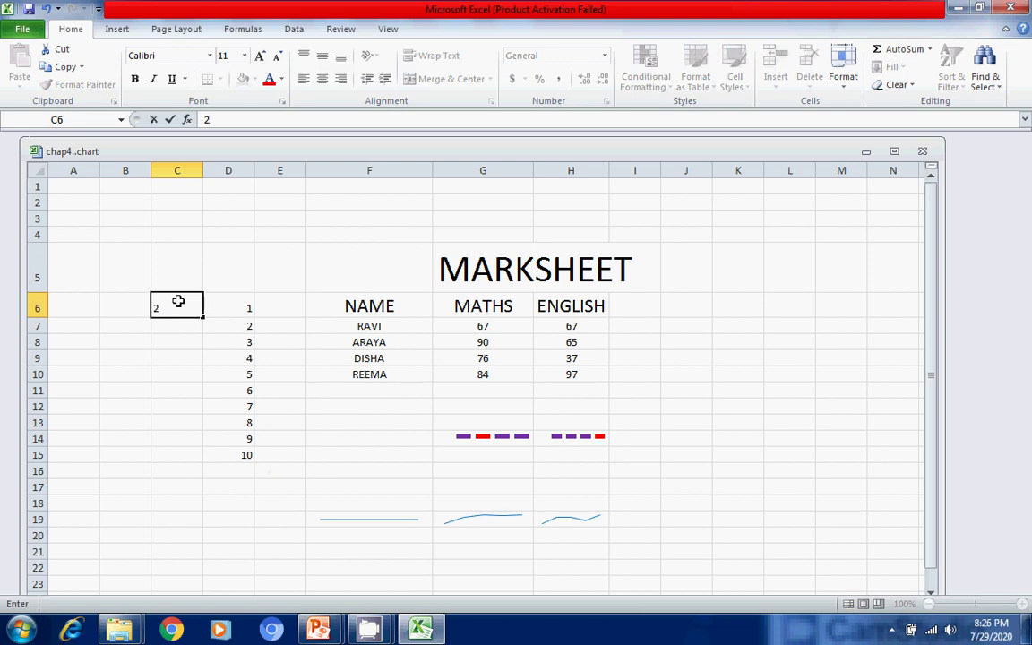
key("Return")
type("4")
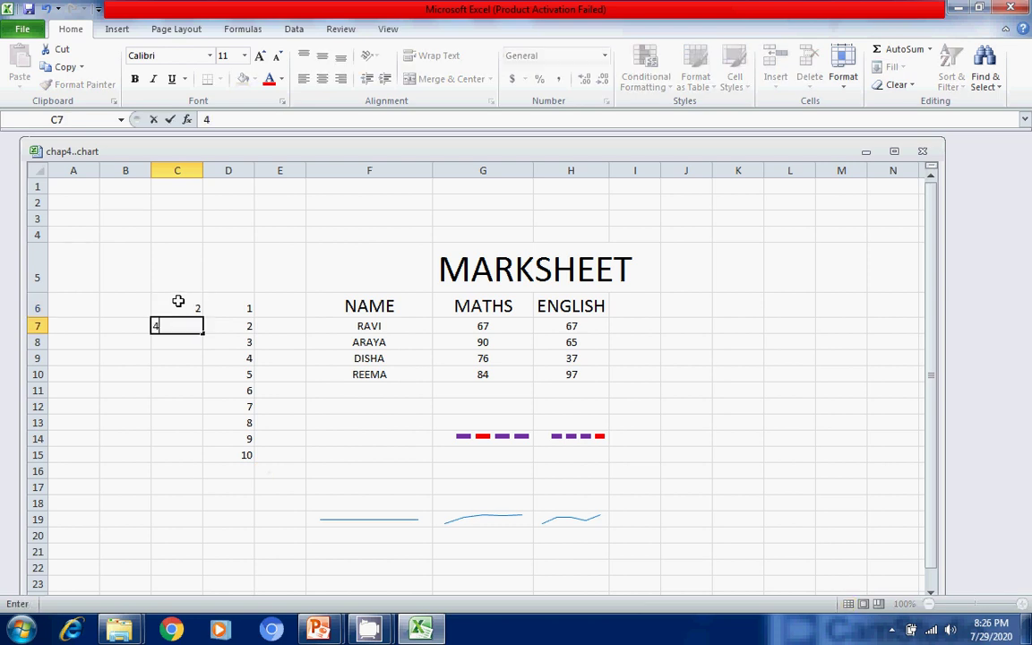
left_click(179, 302)
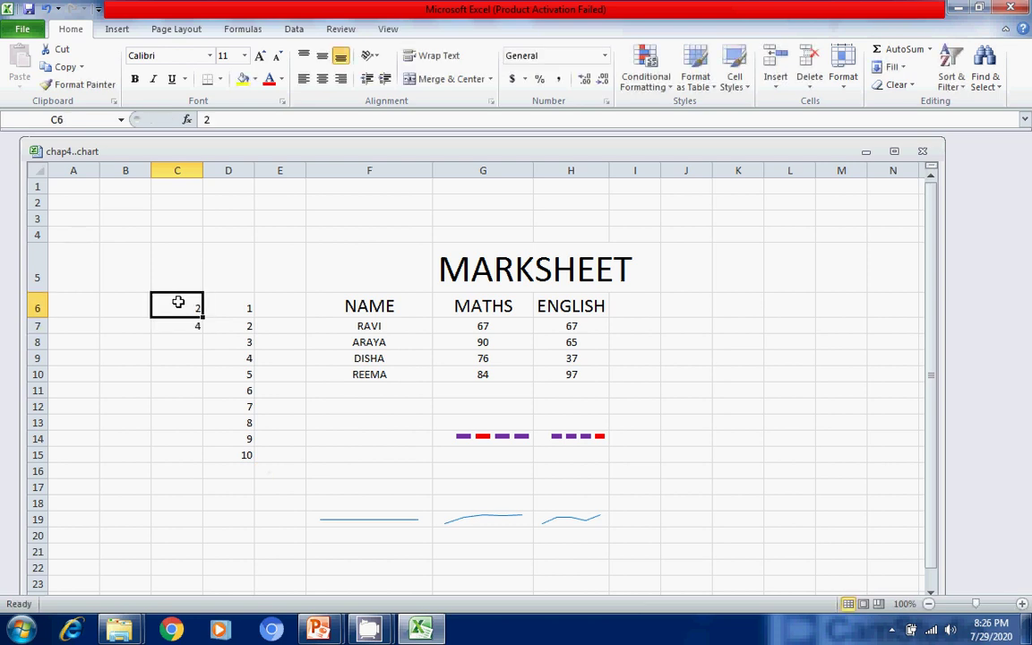
left_click_drag(179, 302, 176, 332)
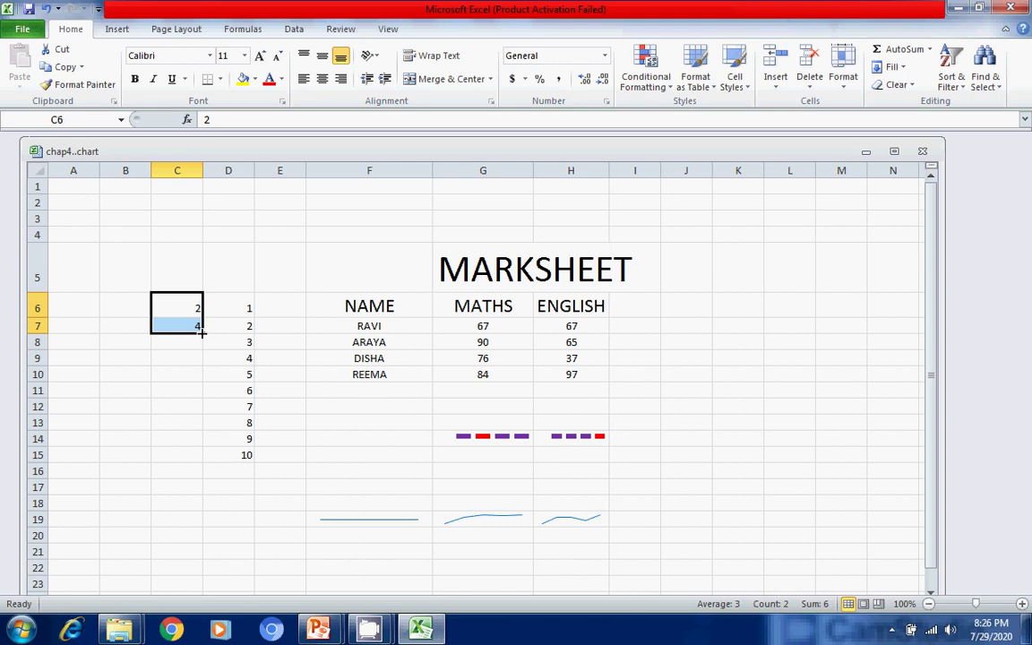
left_click_drag(203, 332, 214, 481)
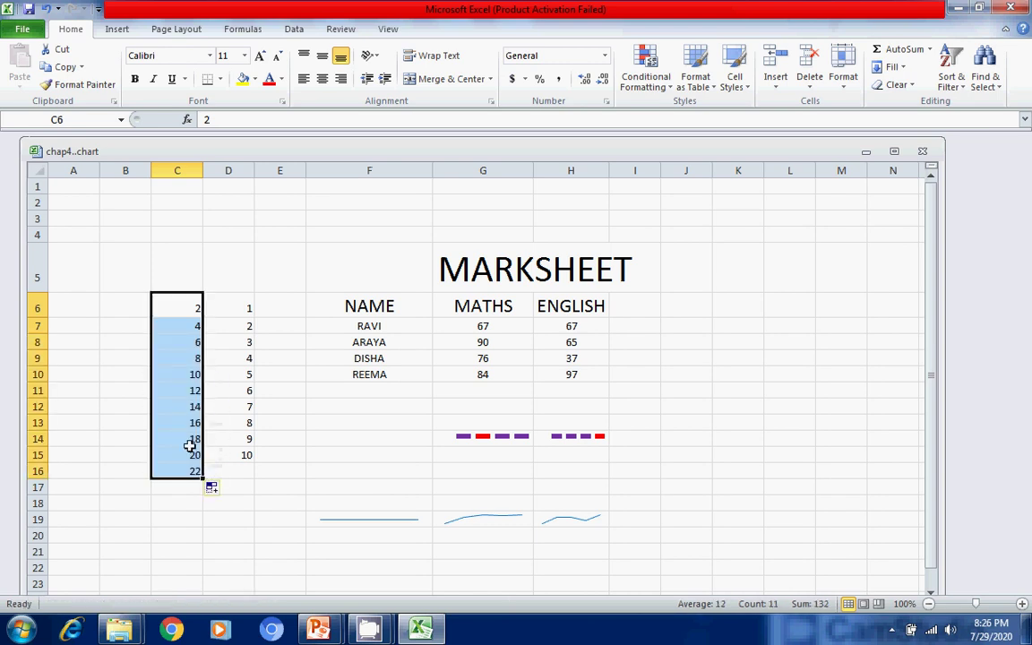
left_click(137, 449)
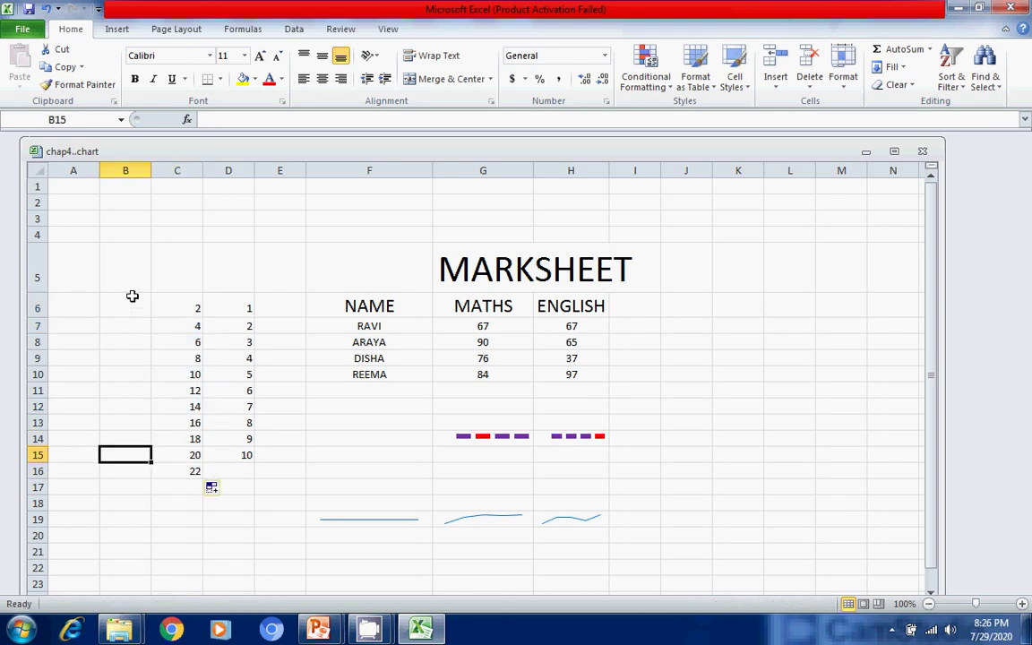
Enter 5 and 10 in cells B6 and B7 and fill the multiples-of-five series down to B16.
left_click(132, 302)
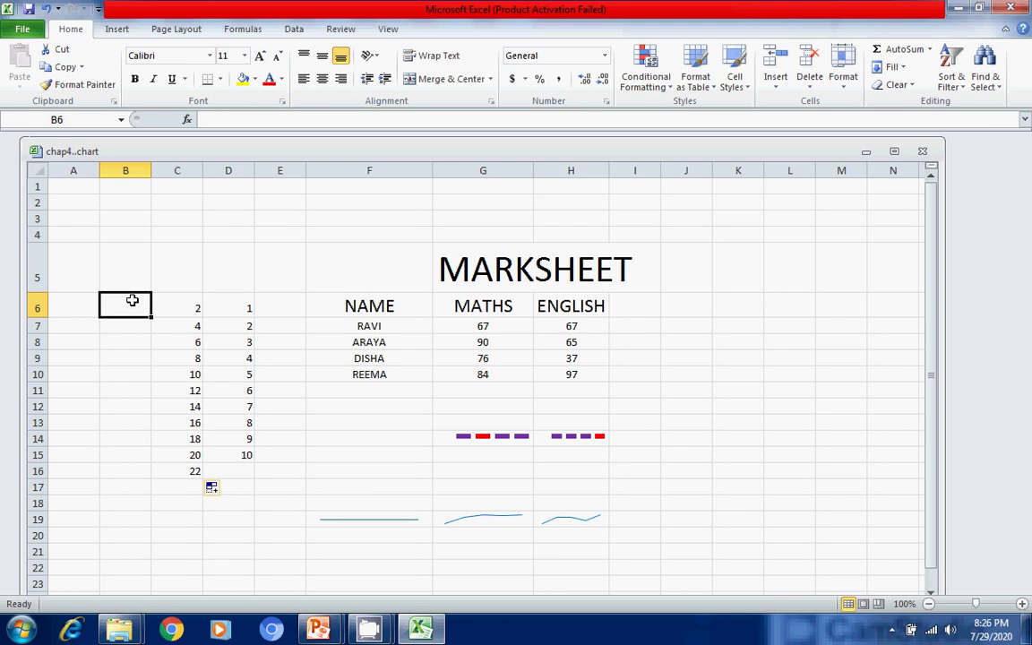
type("5")
key("Return")
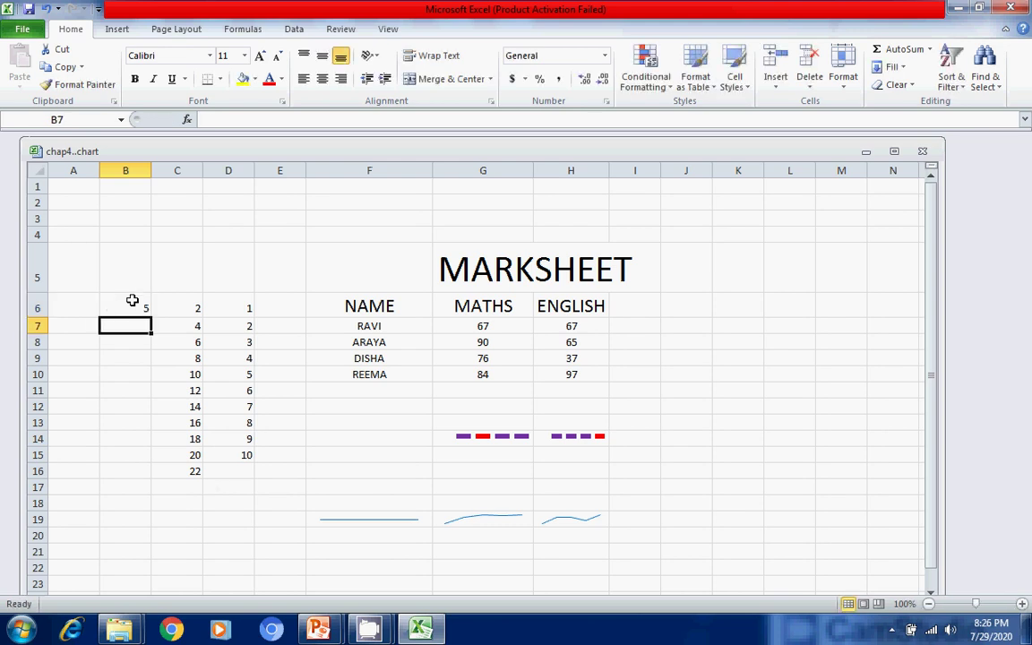
type("10")
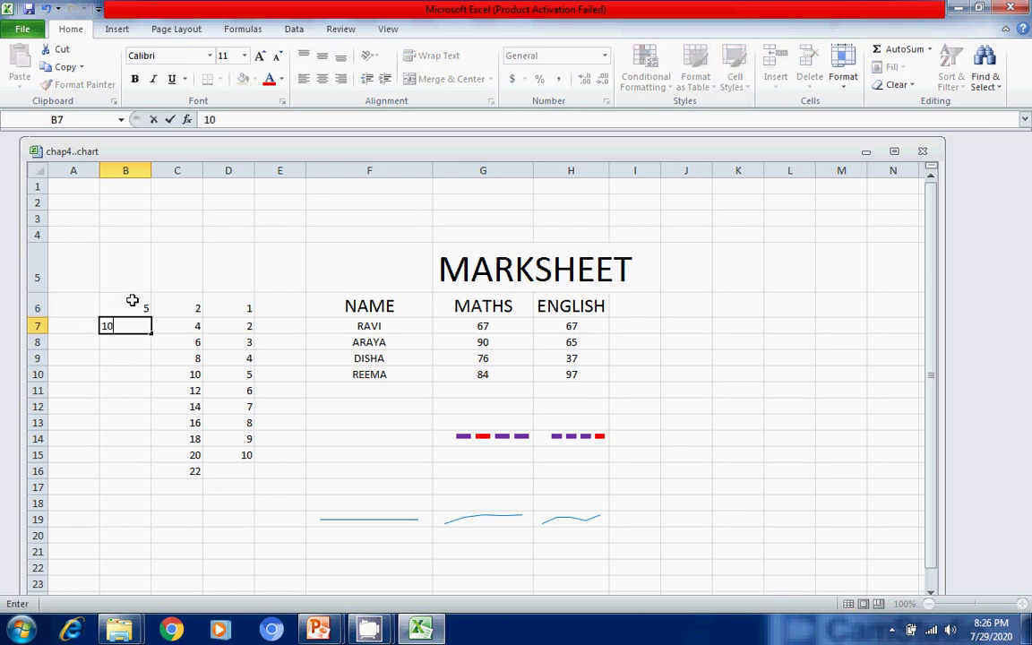
left_click(131, 301)
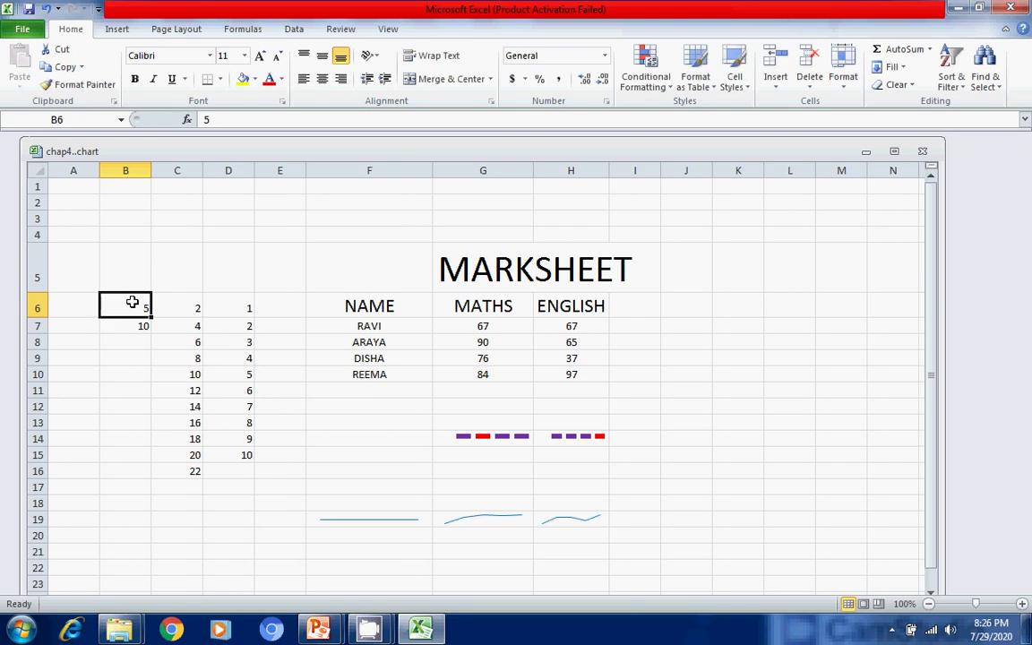
left_click_drag(132, 301, 131, 325)
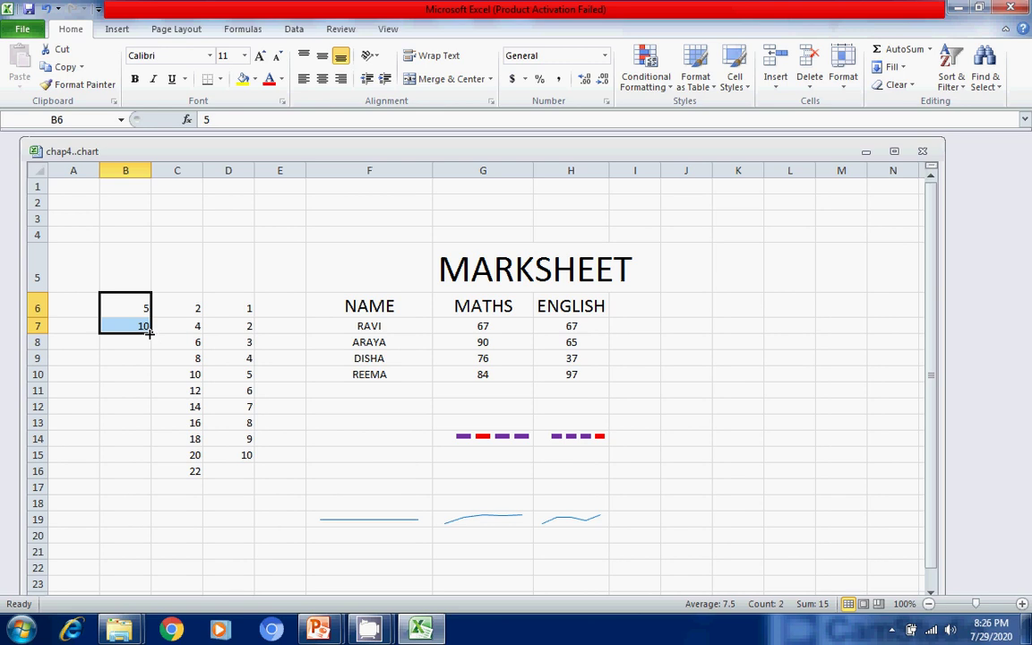
left_click_drag(149, 331, 149, 476)
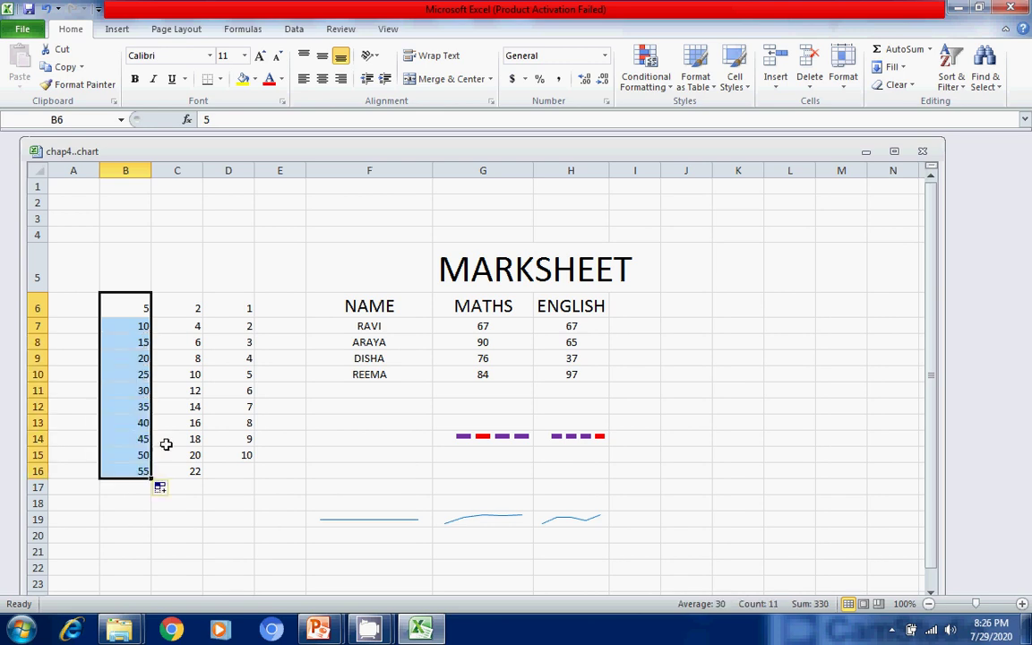
left_click(197, 537)
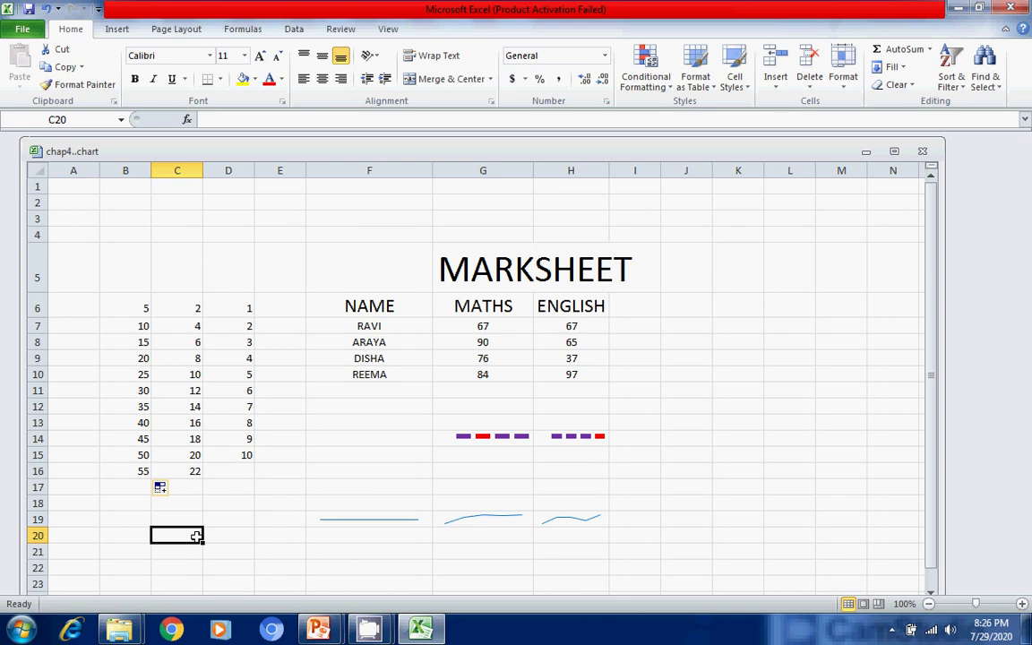
Enter SUNDAY and MONDAY in cells K6 and K7 and fill the weekday series down to K16.
left_click(721, 313)
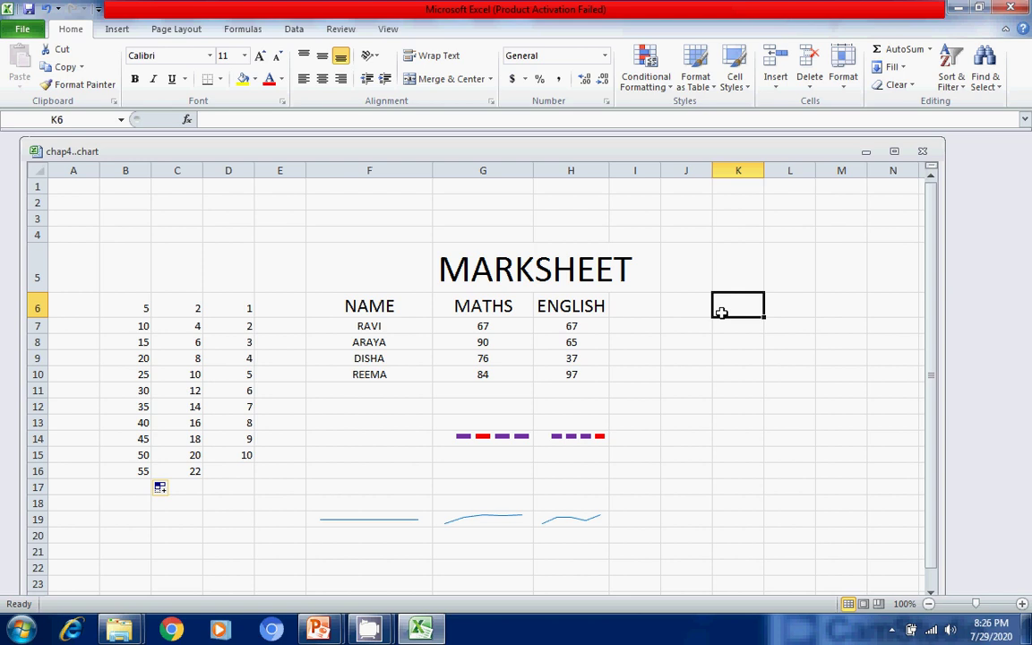
type("S")
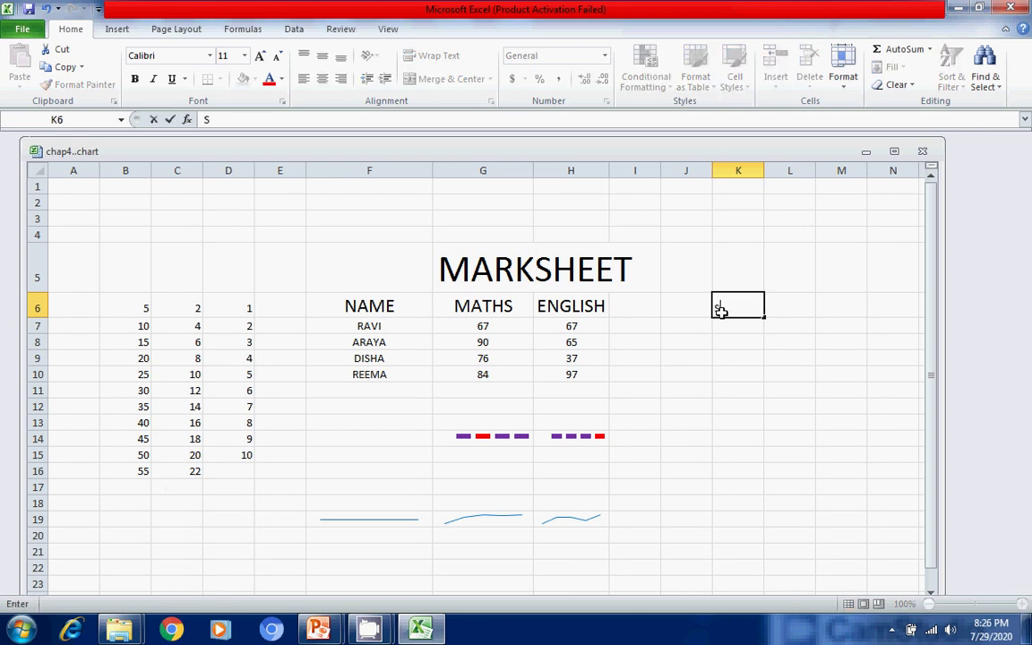
type("UNDAY")
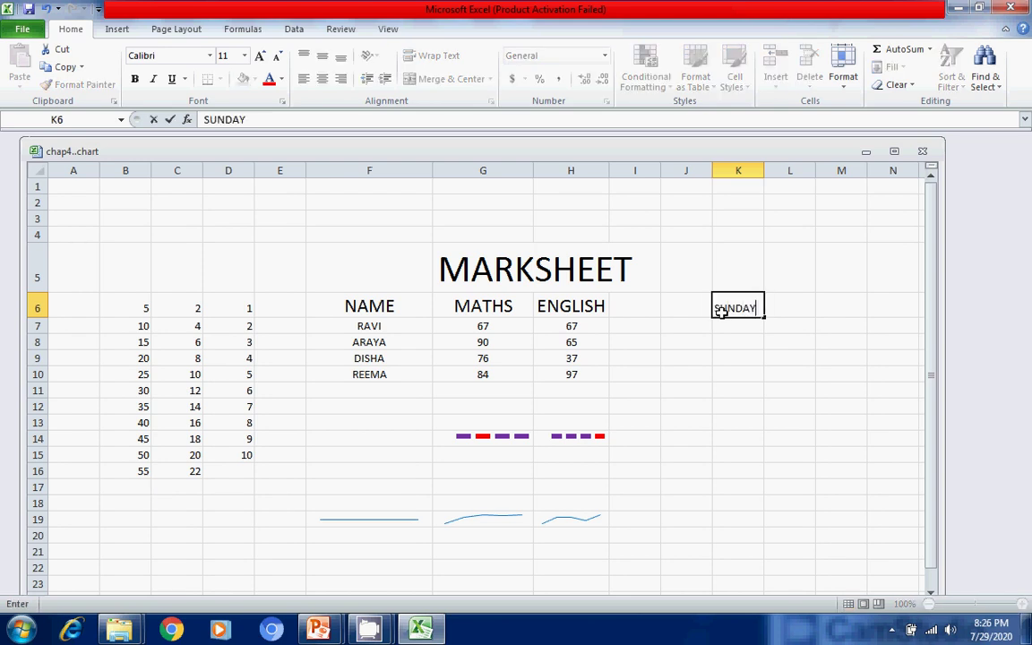
key("Return")
type("M")
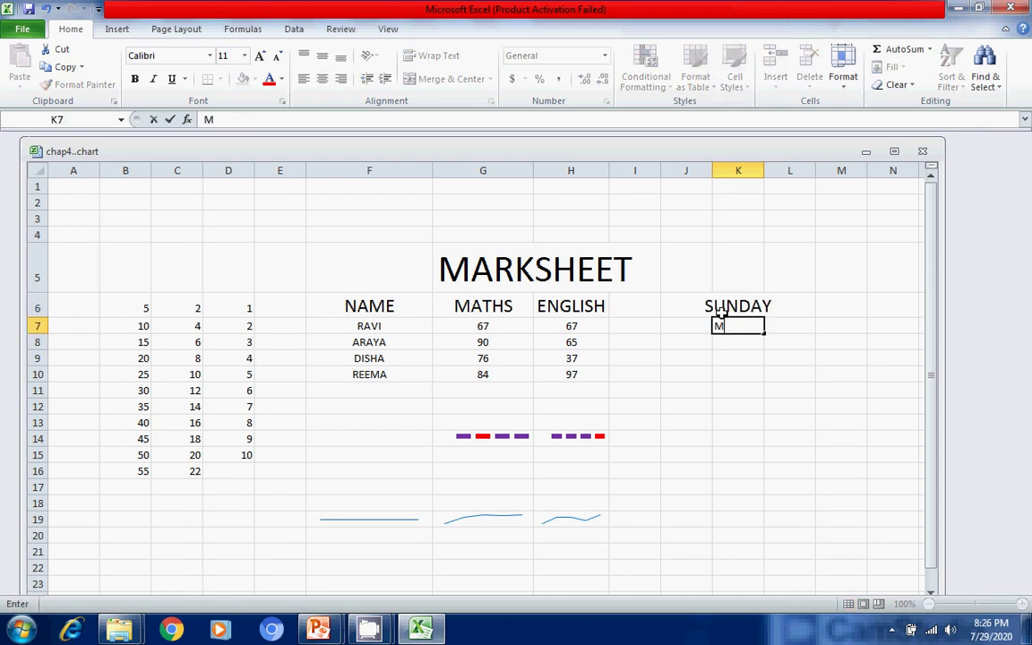
type("ONDAY")
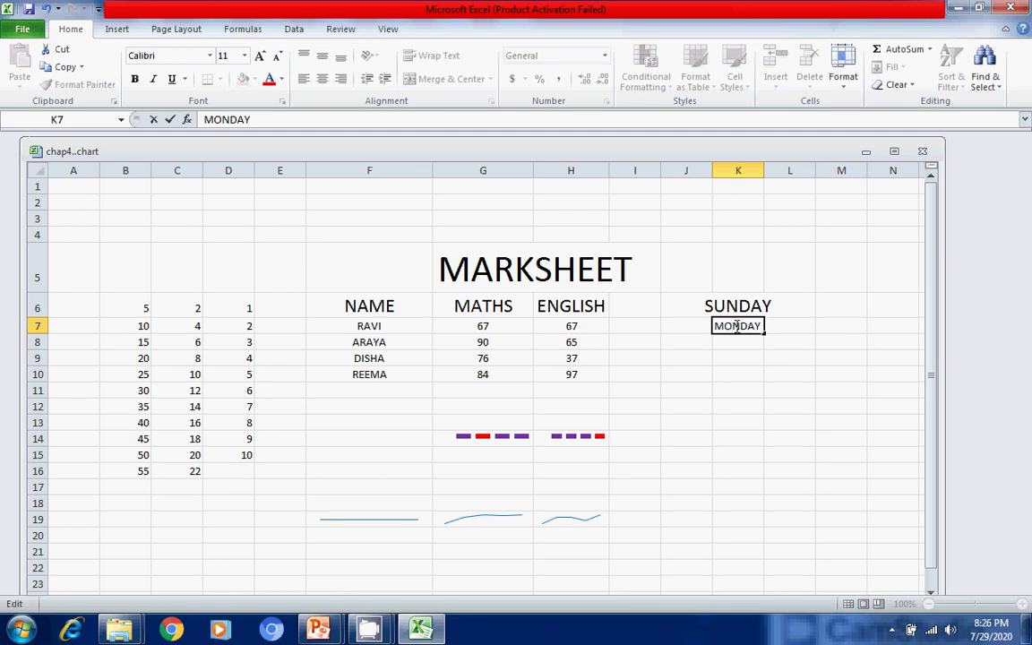
left_click(738, 305)
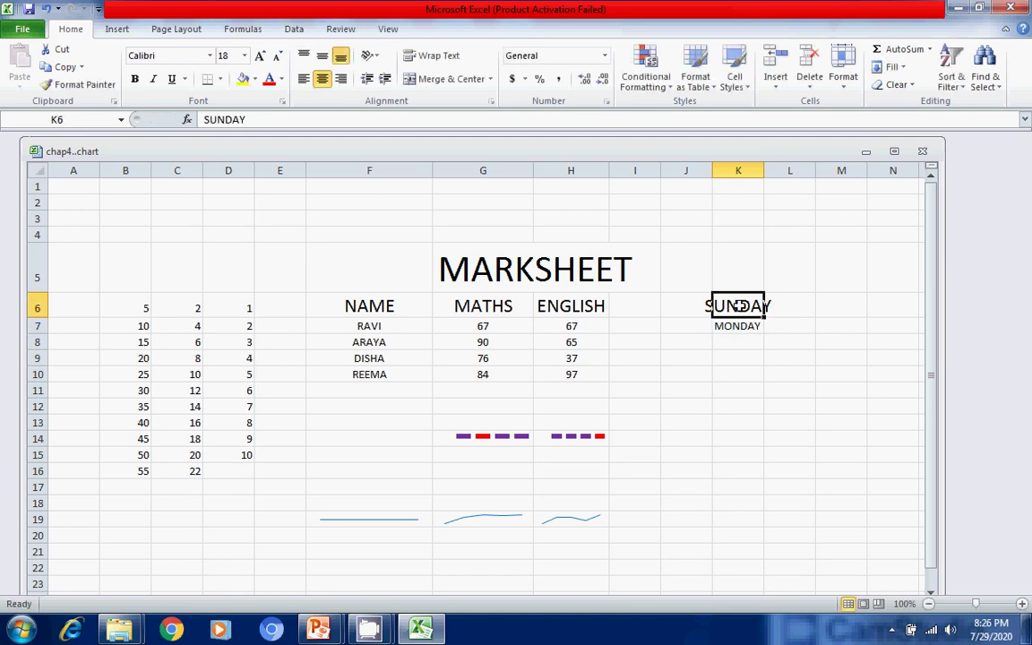
left_click_drag(742, 317, 742, 326)
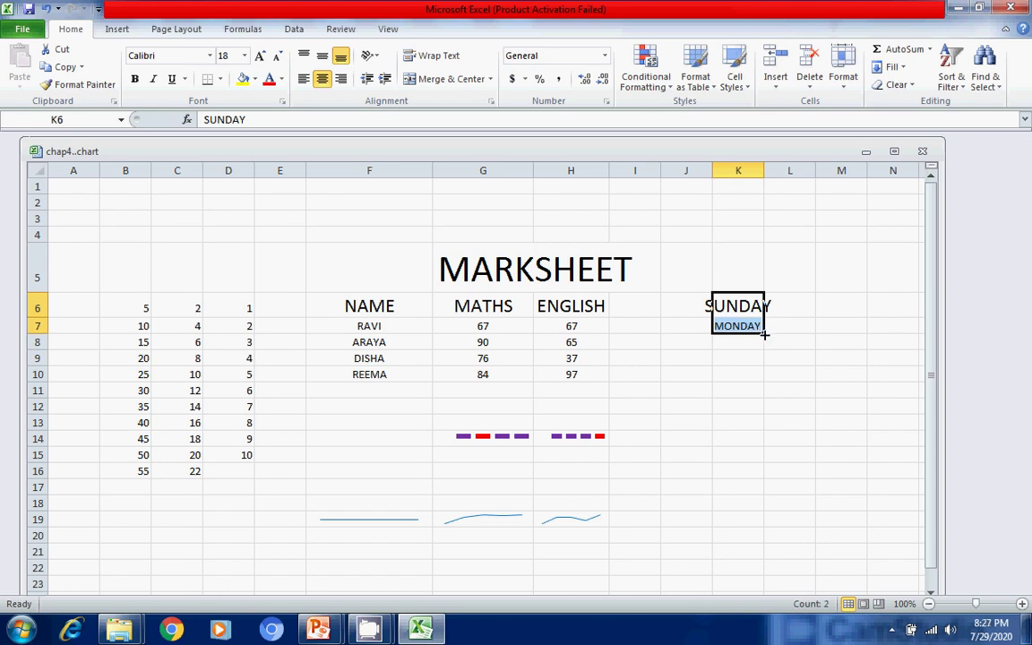
left_click_drag(765, 333, 780, 485)
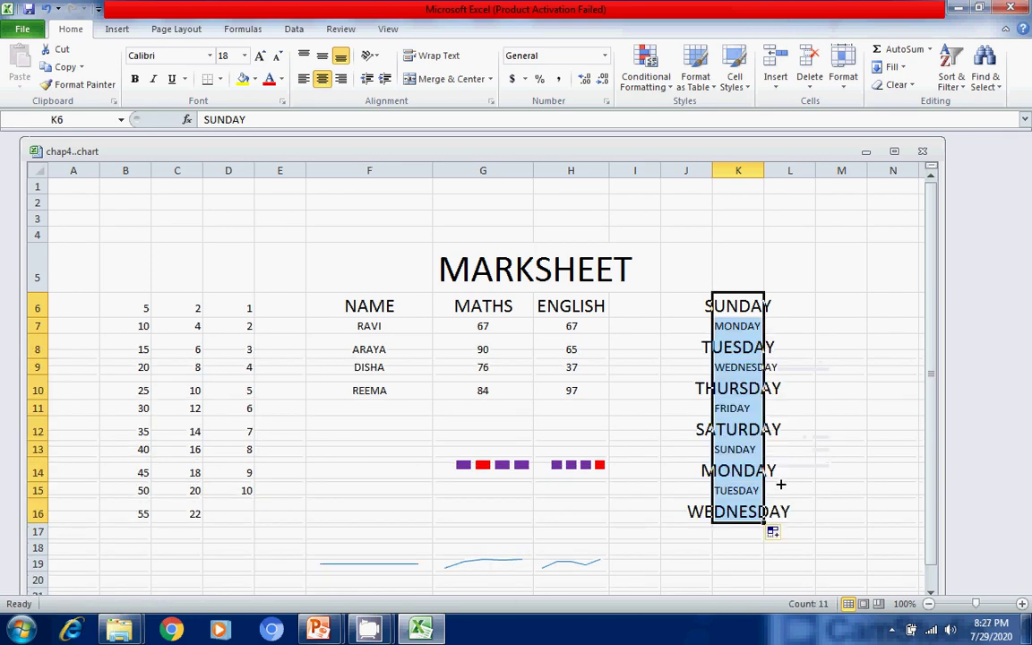
left_click(762, 307)
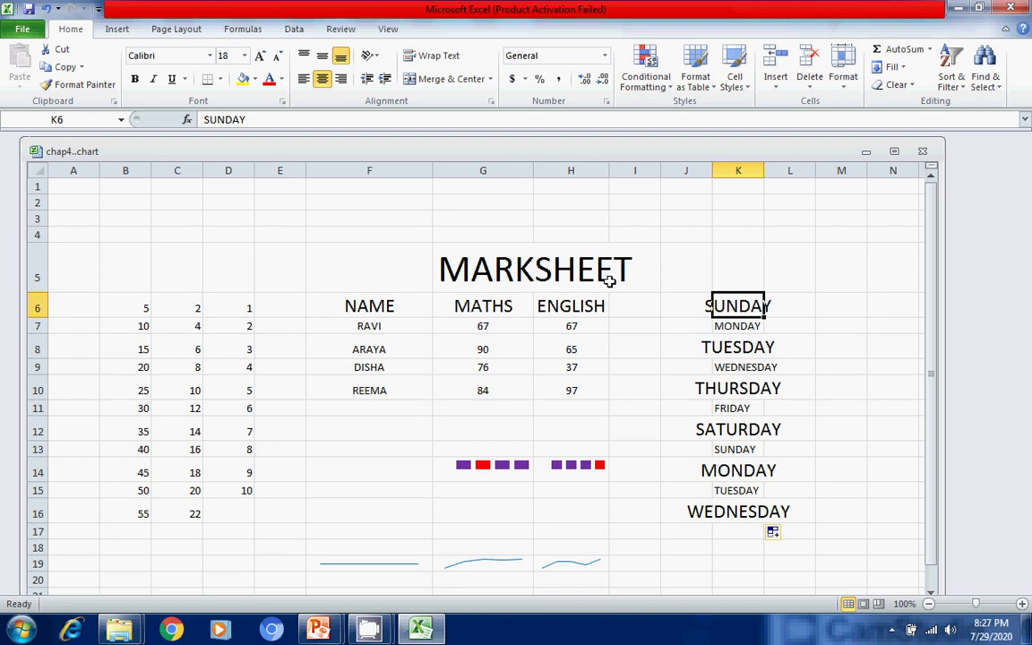
Switch to the CHAP.5 presentation in PowerPoint and start its slide show from the first slide.
left_click(325, 632)
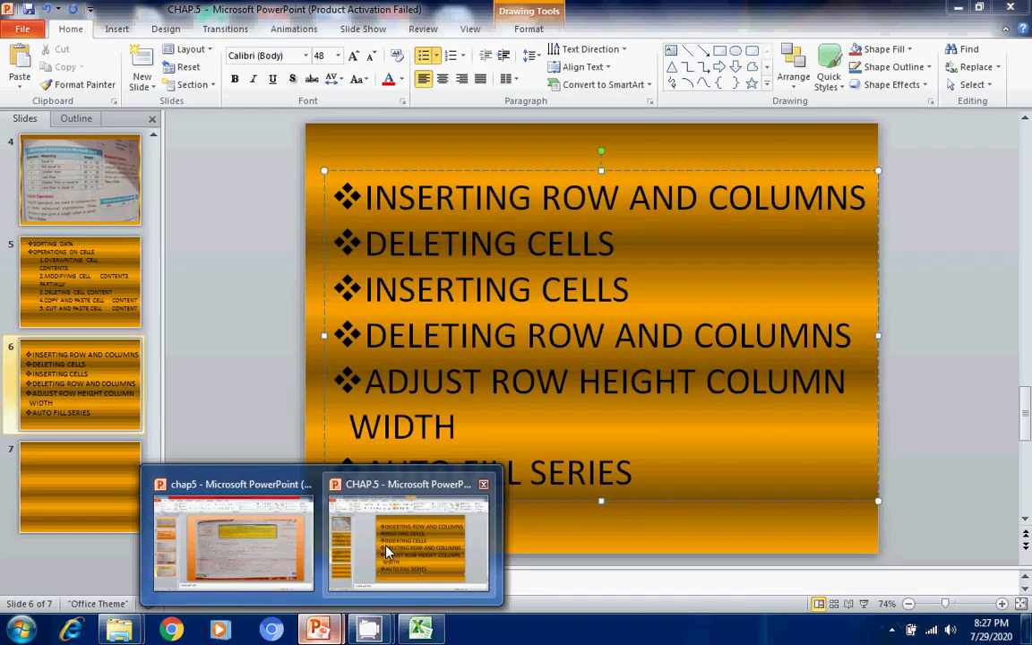
left_click(346, 490)
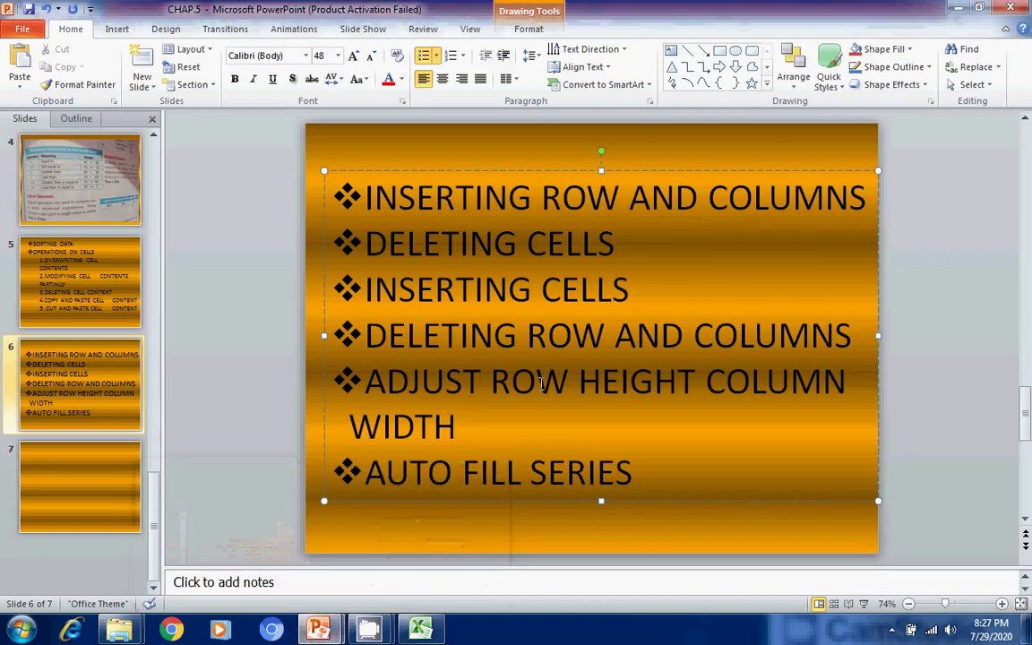
key("F5")
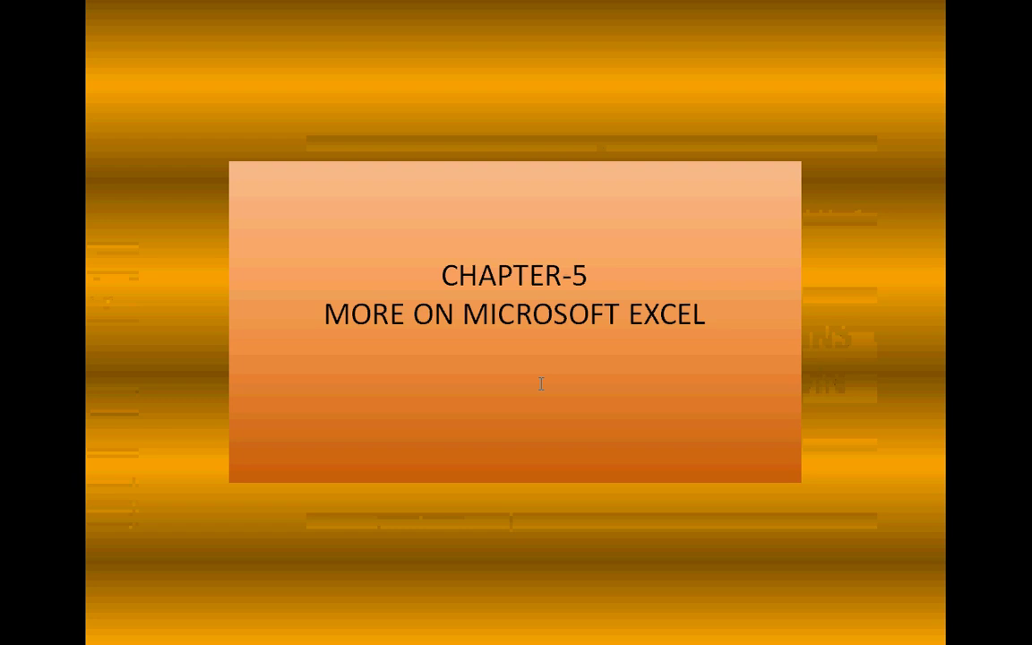